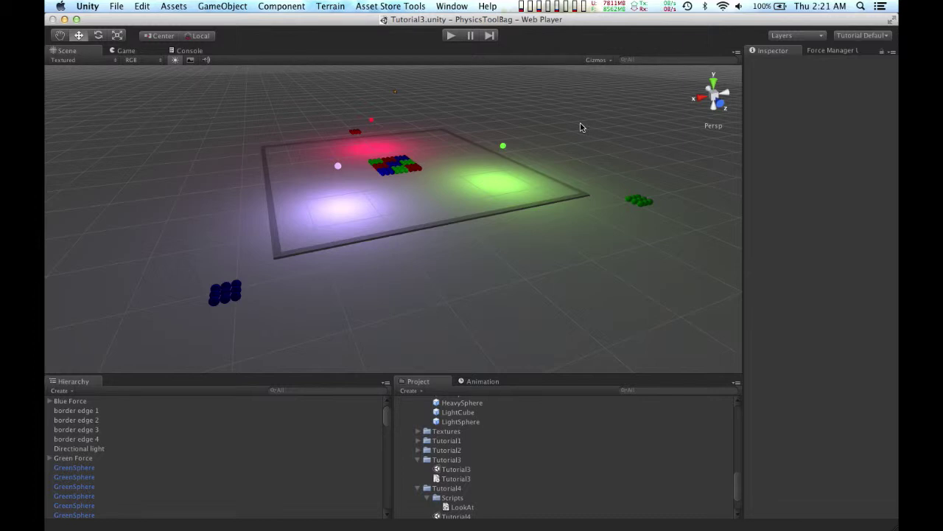
# Step: Look through GameObject > Create Other without creating anything, then select Green Force in the Hierarchy
pyautogui.click(217, 7)
pyautogui.moveTo(284, 33)
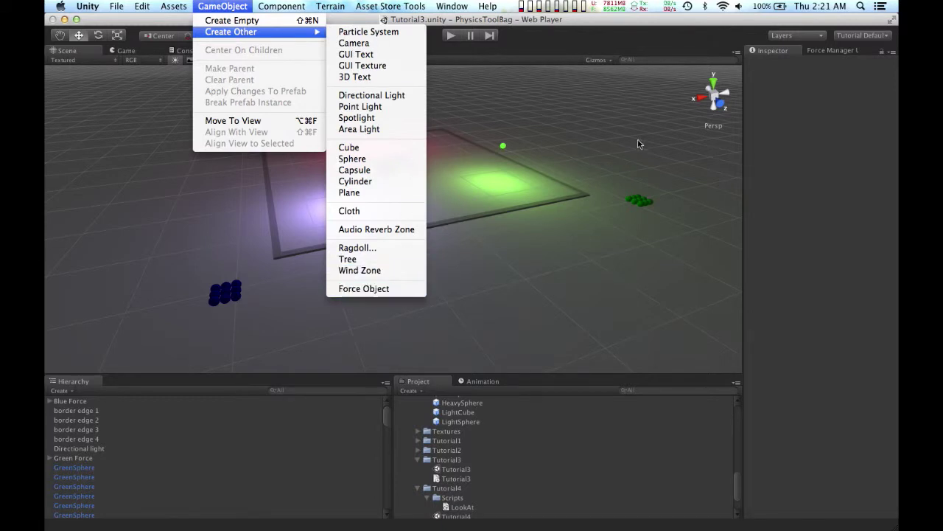
pyautogui.click(685, 91)
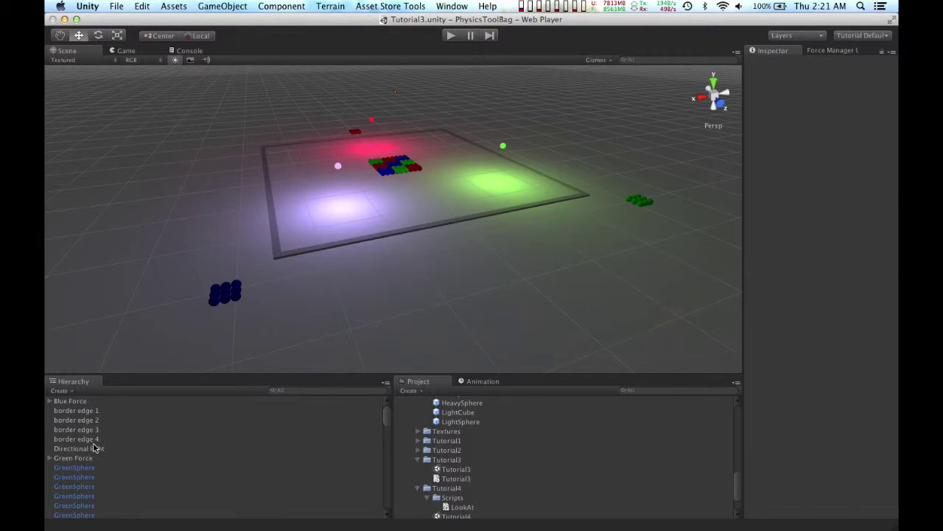
pyautogui.click(86, 458)
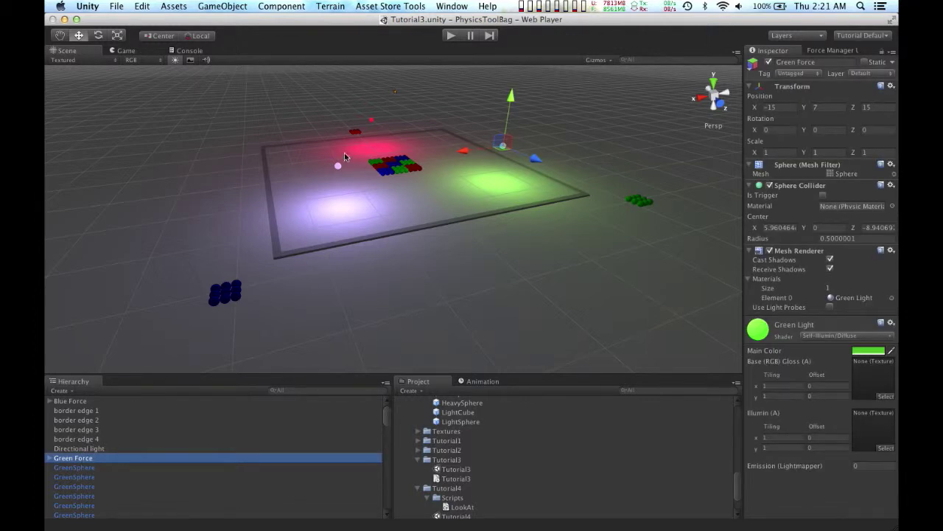
# Step: Add a Force Manager component to Green Force from Physics Tool Bag
pyautogui.click(279, 6)
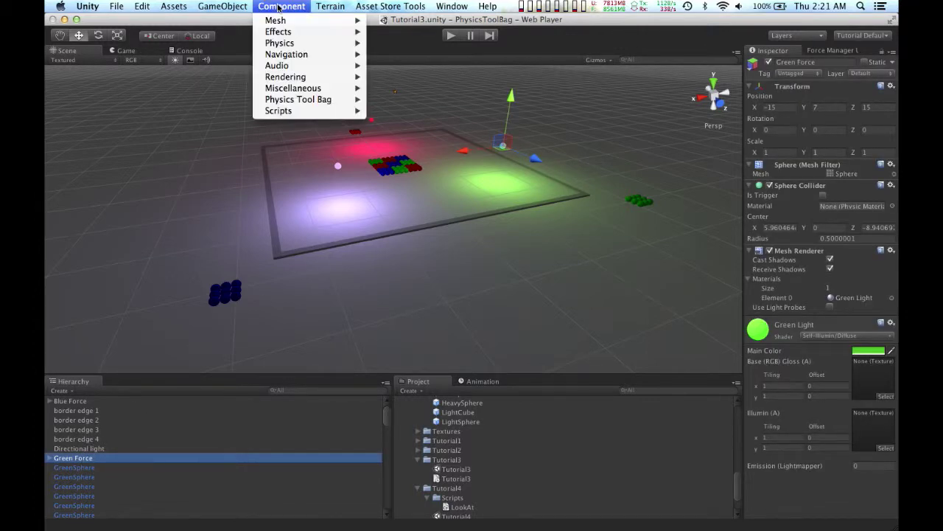
pyautogui.moveTo(298, 99)
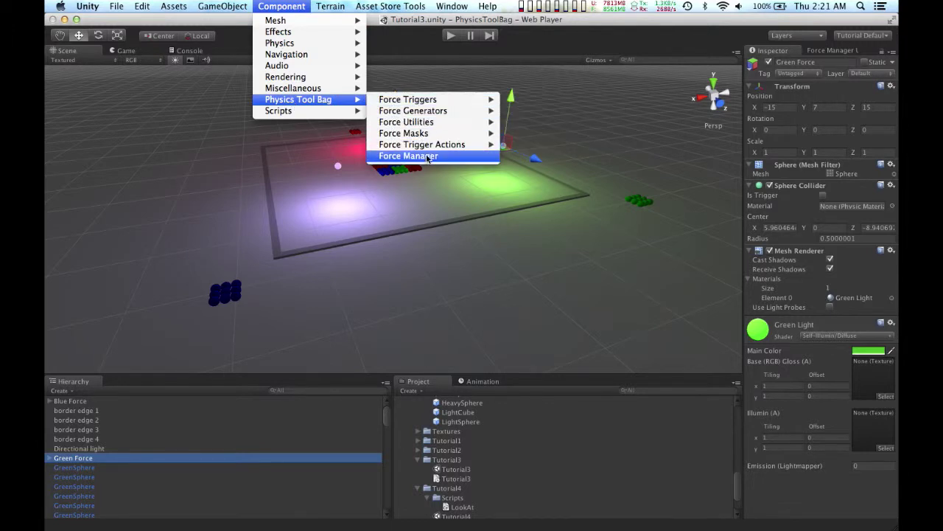
pyautogui.click(429, 156)
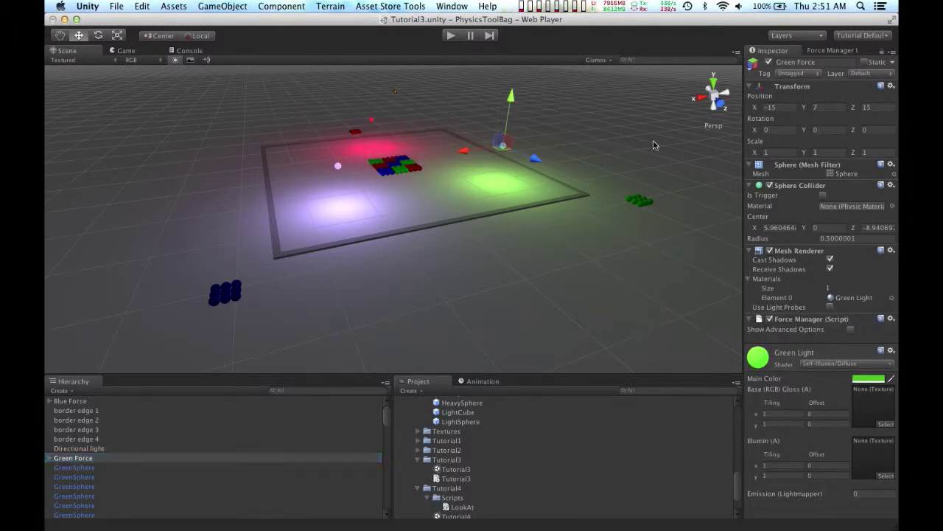
# Step: Add a Point Force generator from Physics Tool Bag > Force Generators
pyautogui.click(279, 7)
pyautogui.moveTo(298, 99)
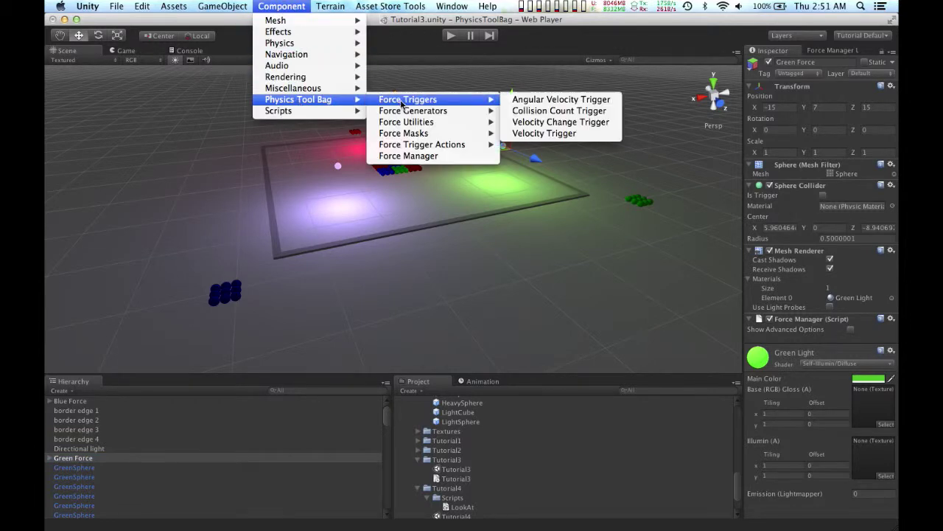
pyautogui.moveTo(404, 111)
pyautogui.click(541, 144)
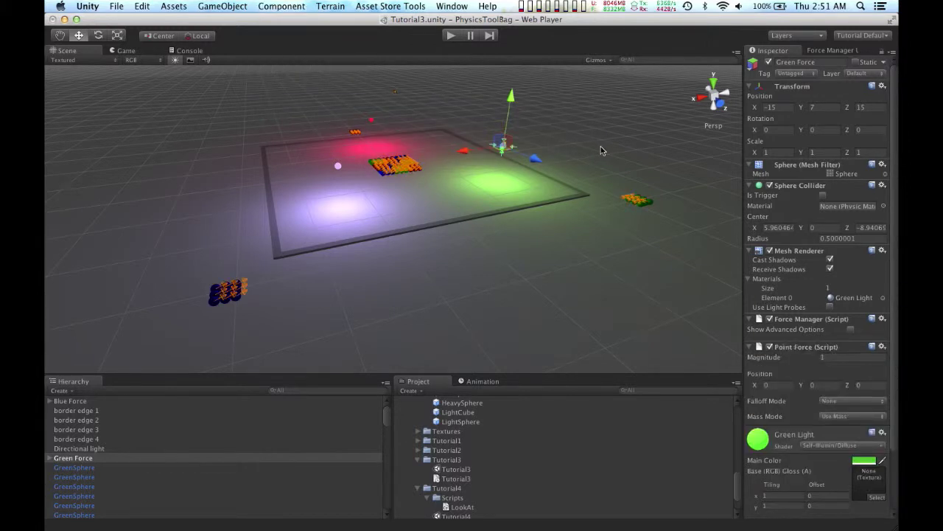
# Step: Set the Point Force falloff to Exponential Decay and magnitude to 1000
pyautogui.click(837, 402)
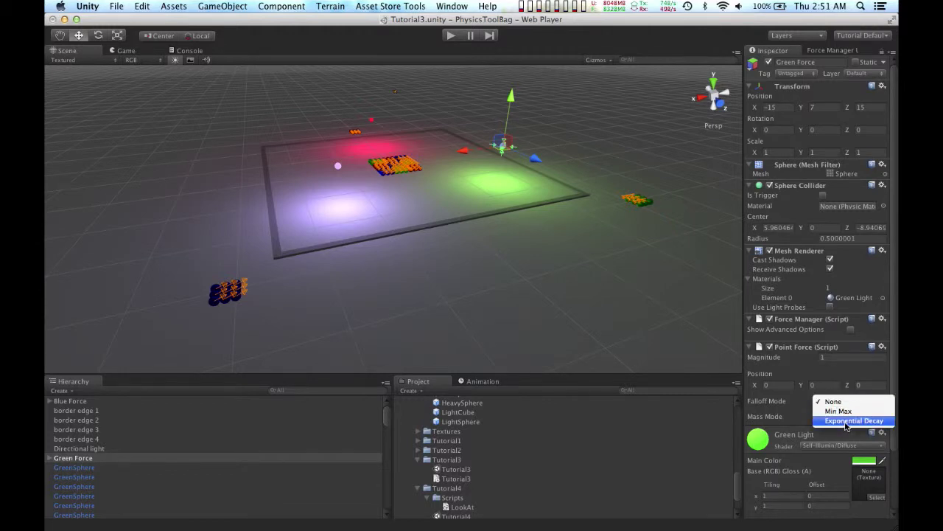
pyautogui.click(846, 421)
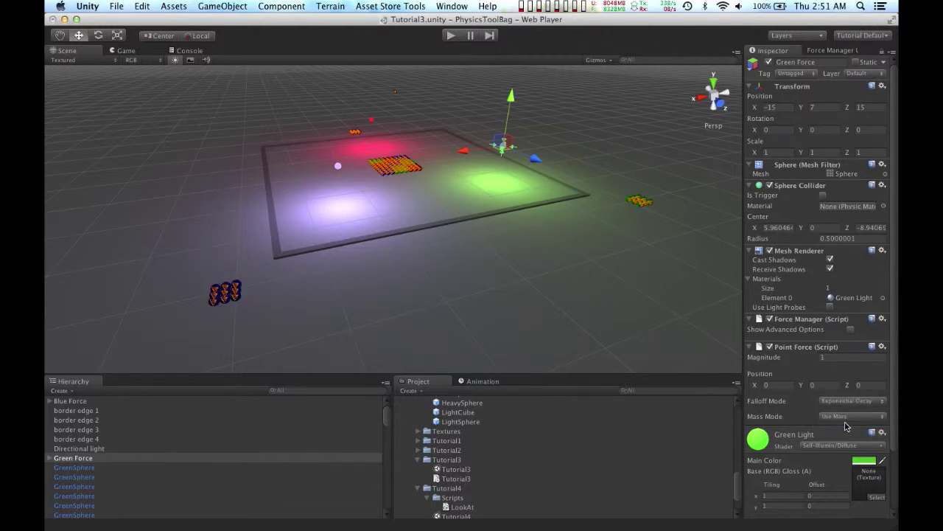
pyautogui.click(835, 356)
pyautogui.write('100')
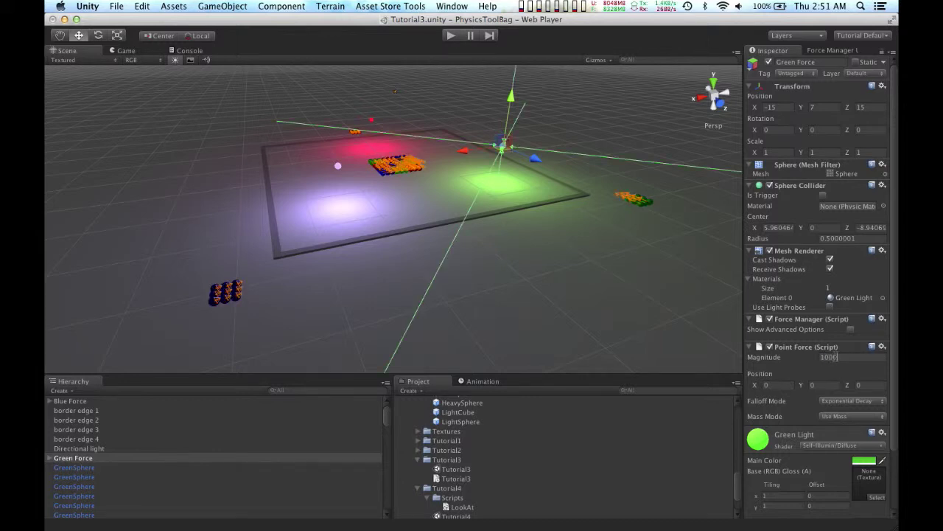
pyautogui.write('0')
# Step: Try moving the green force toward the spheres, undo the move, and play the scene
pyautogui.keyDown('alt'); pyautogui.moveTo(591, 151); pyautogui.dragTo(581, 312); pyautogui.keyUp('alt')
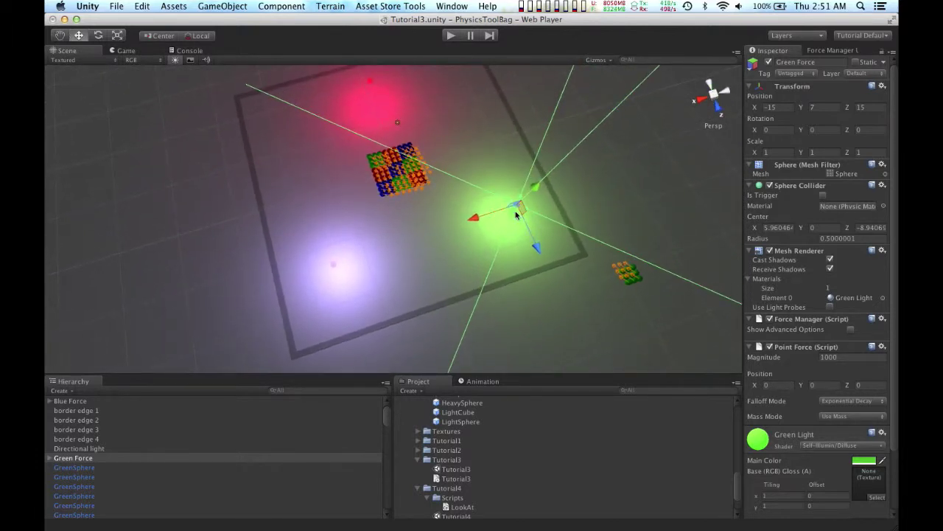
pyautogui.moveTo(517, 213); pyautogui.dragTo(456, 173)
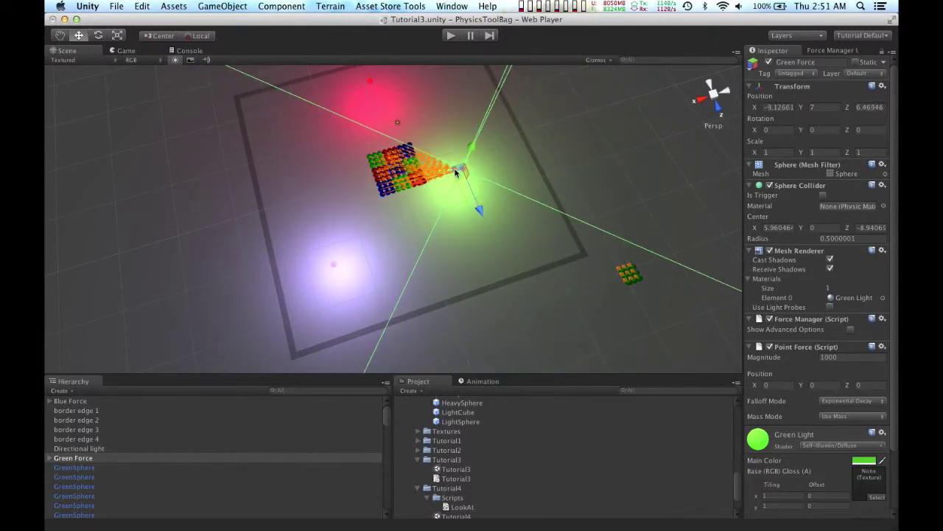
pyautogui.press('super+z')
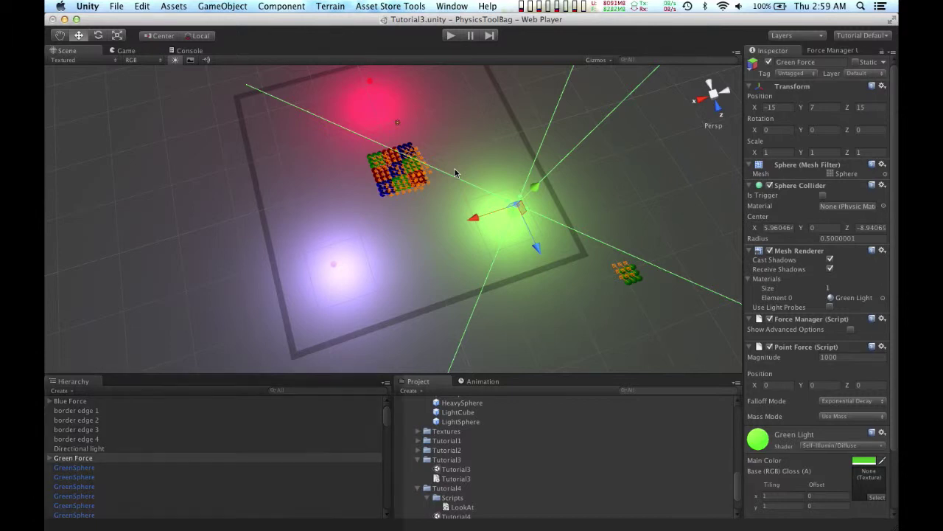
pyautogui.click(451, 37)
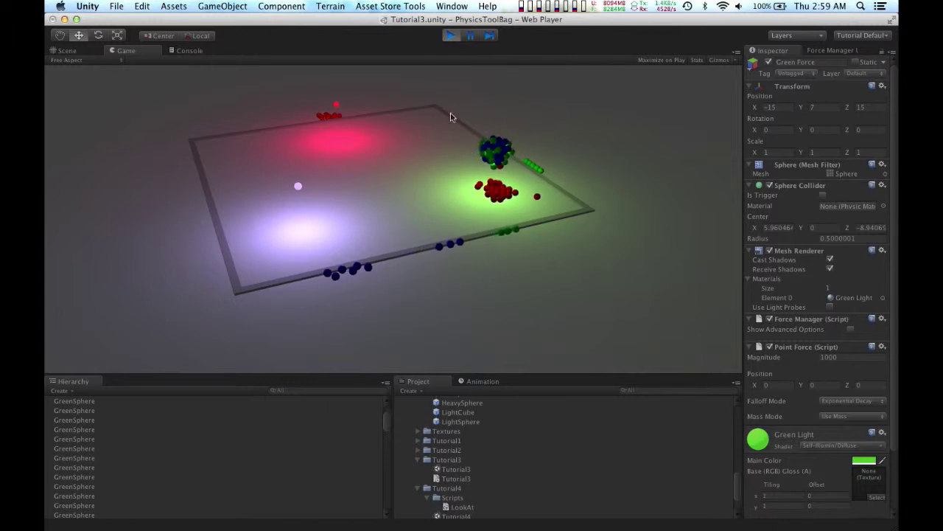
pyautogui.click(447, 37)
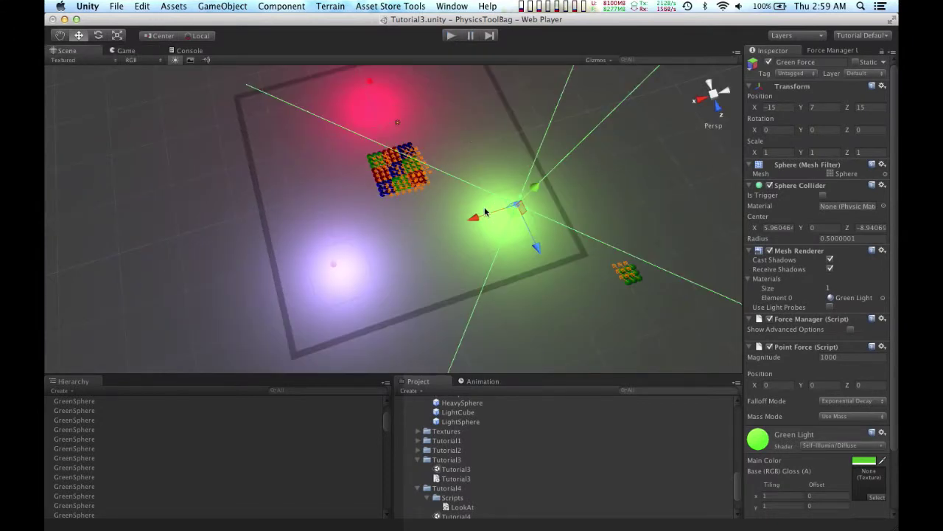
# Step: Turn on Show Advanced Options and turn off Use All Rigidbodies, leaving 108 listed rigid bodies
pyautogui.keyDown('alt'); pyautogui.moveTo(434, 231); pyautogui.dragTo(446, 151); pyautogui.keyUp('alt')
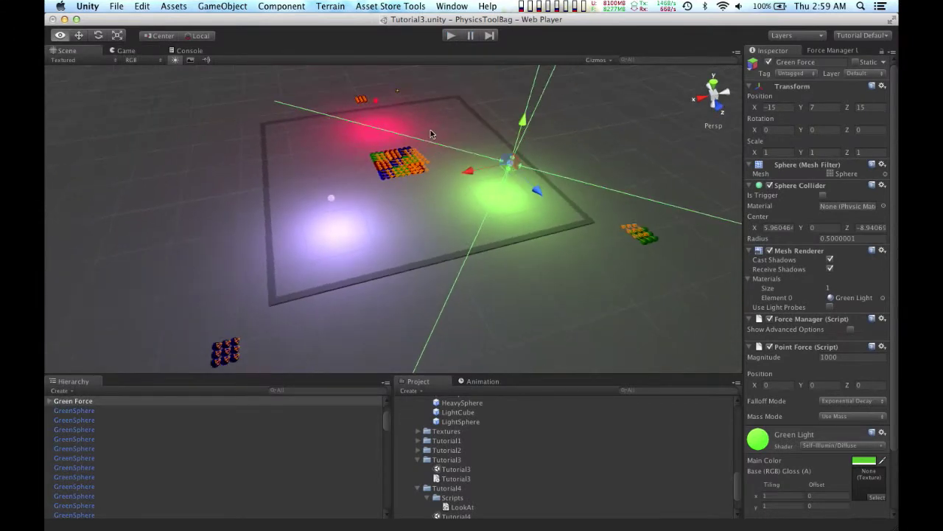
pyautogui.click(851, 330)
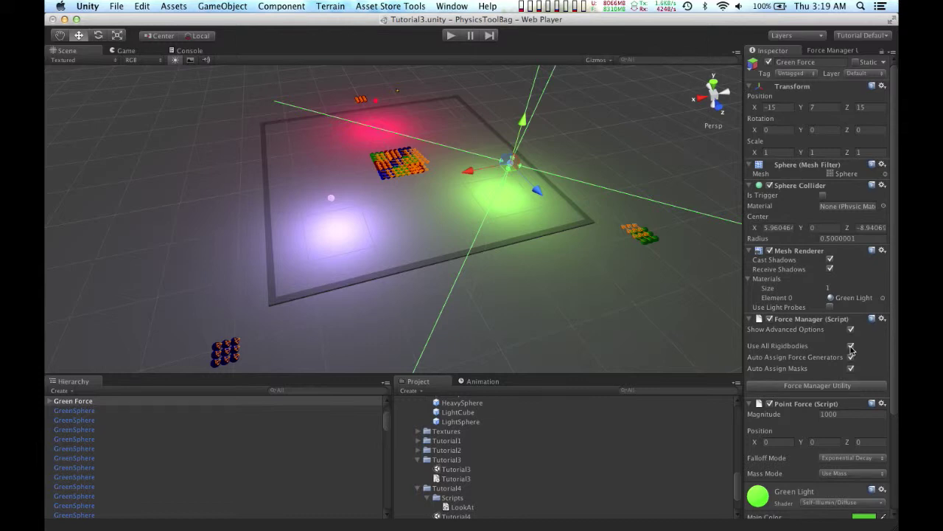
pyautogui.click(851, 345)
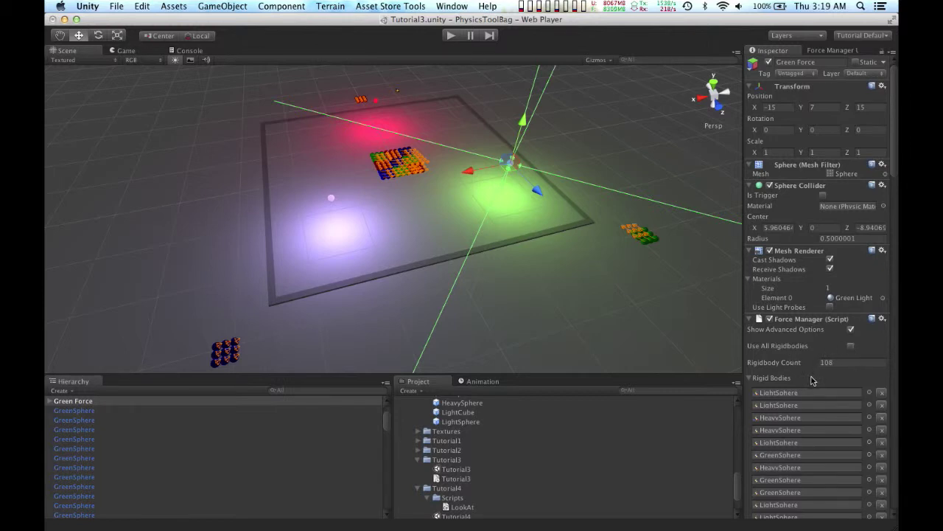
# Step: Delete five sphere entries from the Rigid Bodies list, then collapse the list
pyautogui.scroll(-10, 812, 380)
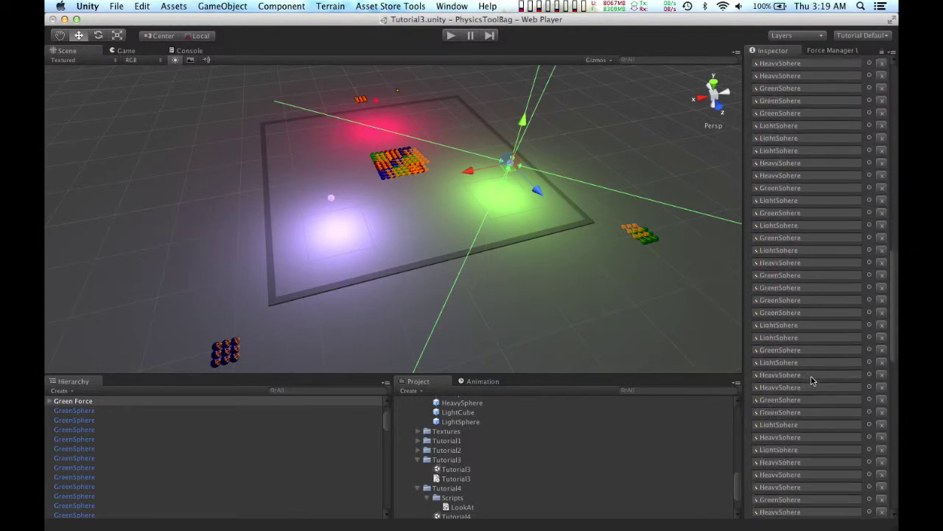
pyautogui.scroll(-10, 811, 379)
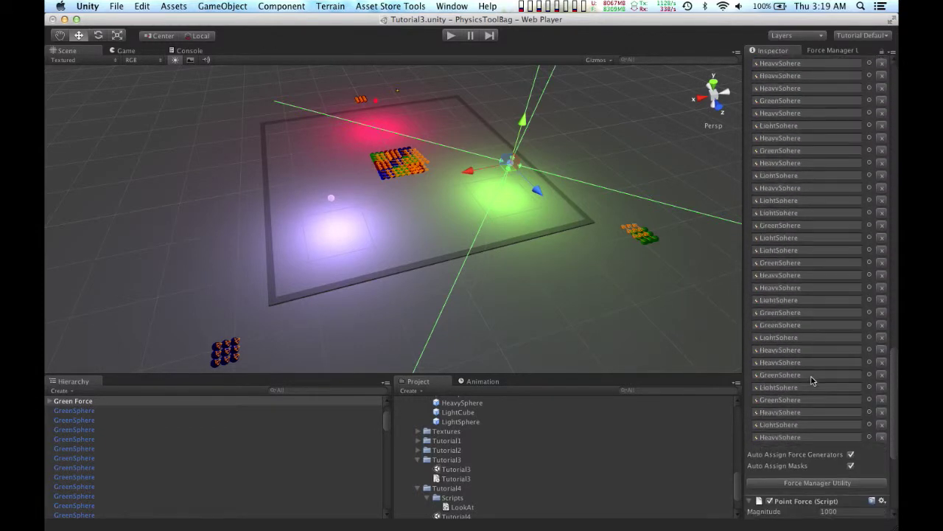
pyautogui.scroll(-3, 812, 380)
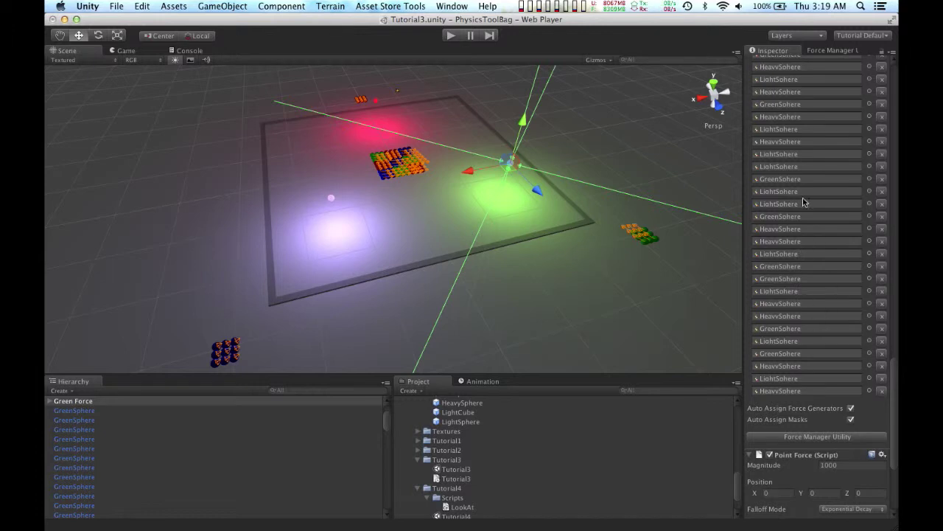
pyautogui.scroll(20, 822, 157)
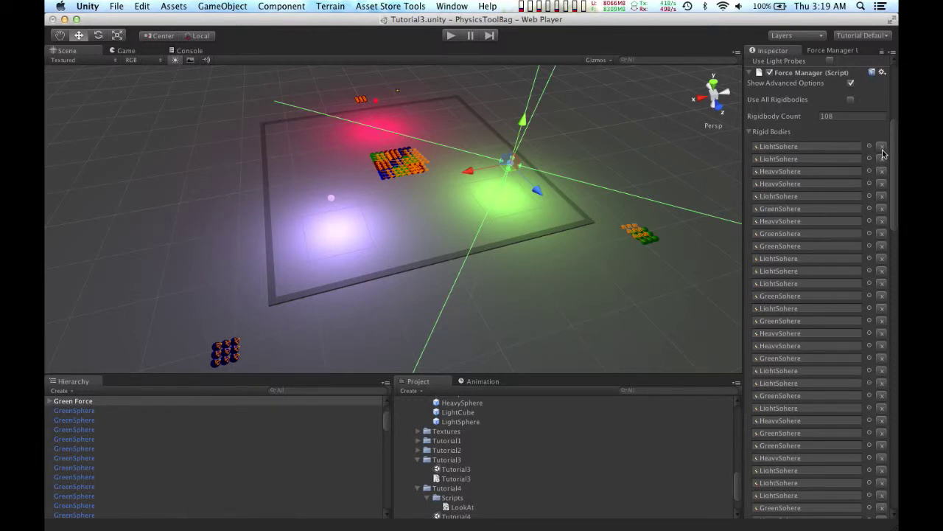
pyautogui.click(882, 155)
pyautogui.click(882, 152)
pyautogui.click(882, 152)
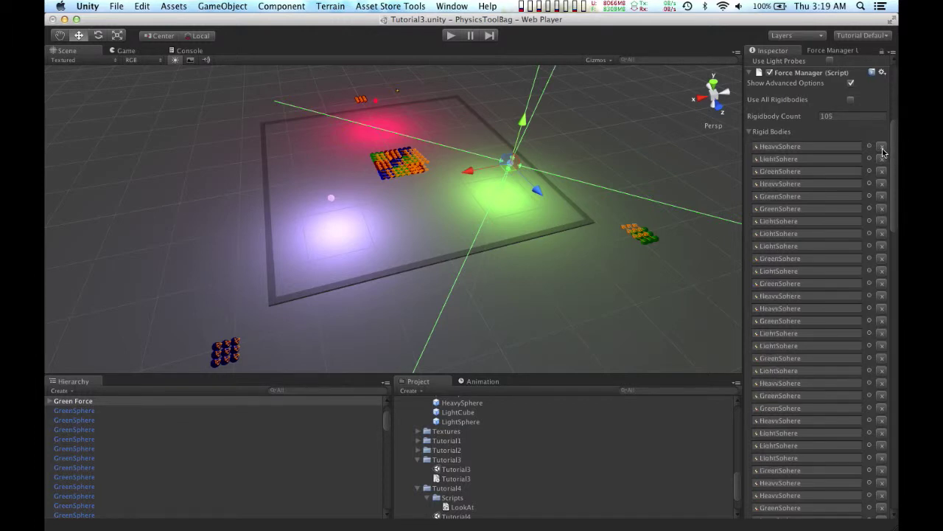
pyautogui.click(882, 152)
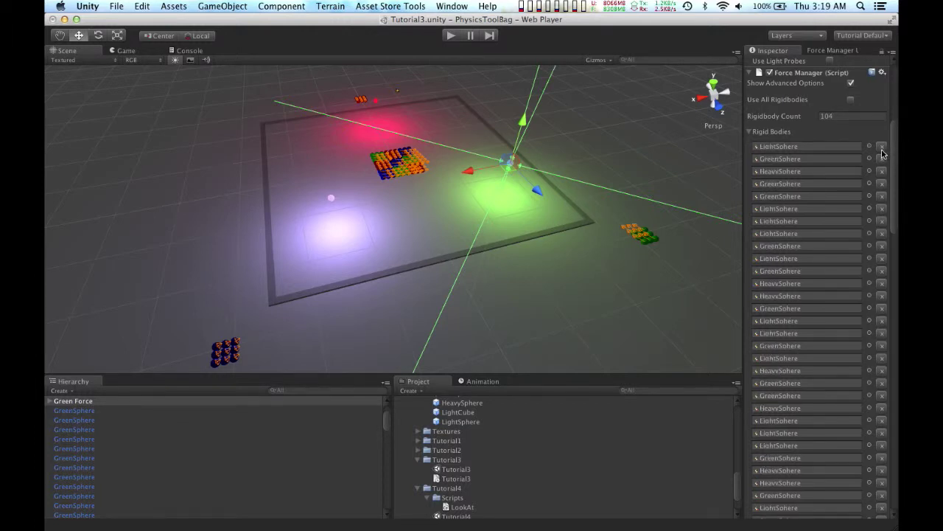
pyautogui.click(882, 152)
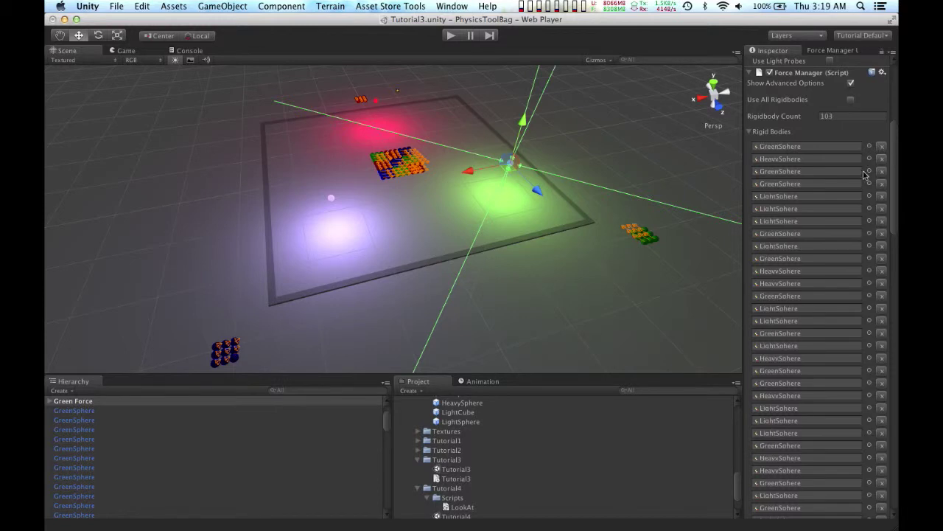
pyautogui.click(750, 133)
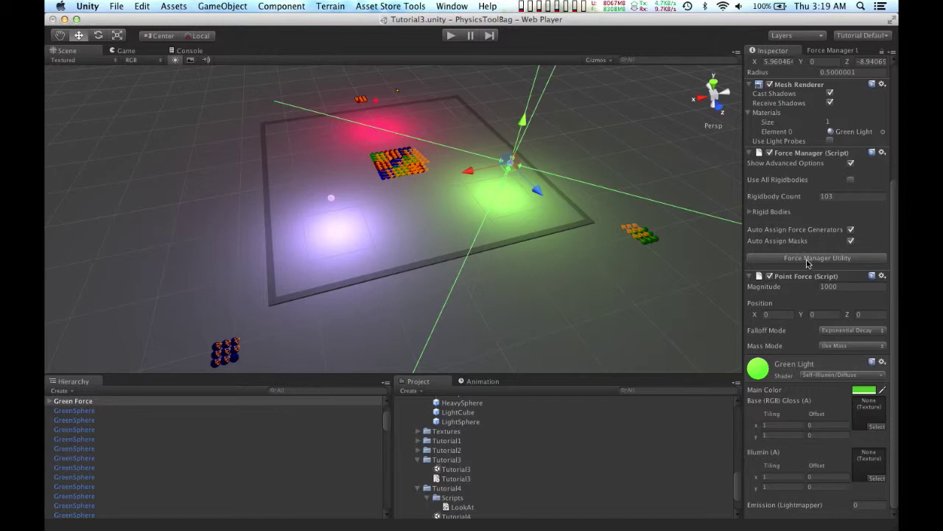
# Step: Open the Force Manager utility targeting Green Force and expand its Assign type dropdown
pyautogui.click(807, 258)
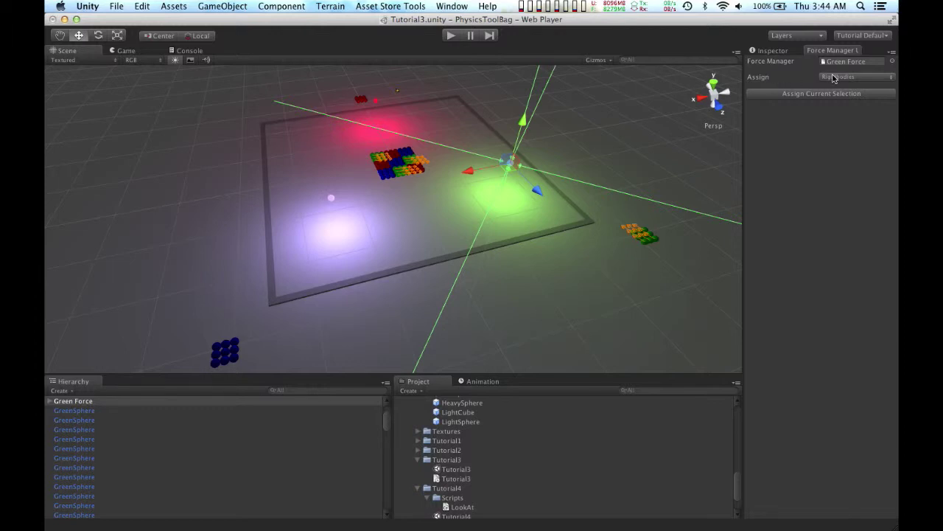
pyautogui.click(834, 77)
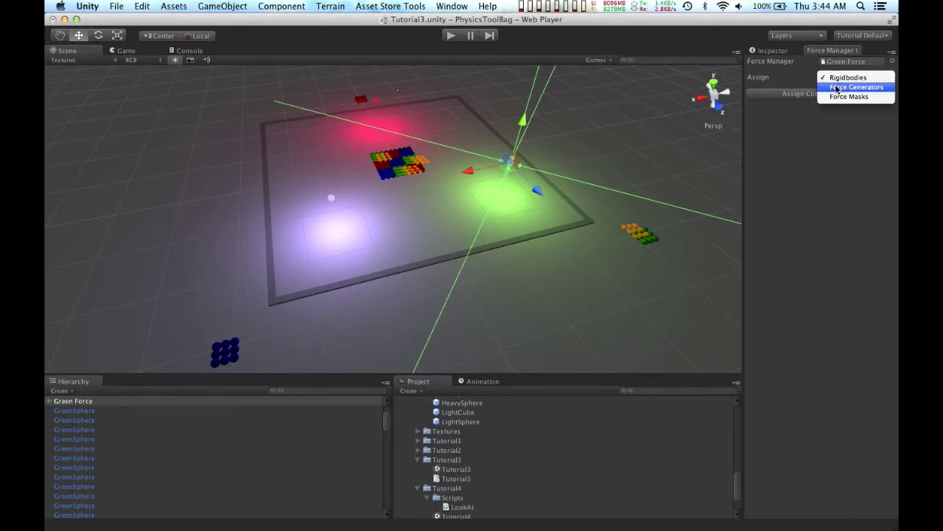
# Step: Keep Rigidbodies as the type, select the whole GreenSphere range, and assign it to Green Force
pyautogui.click(817, 145)
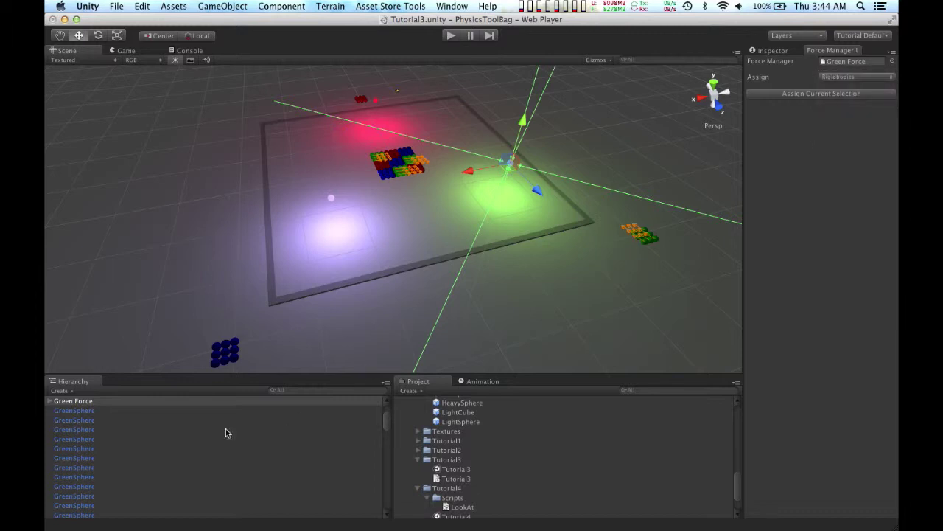
pyautogui.click(74, 411)
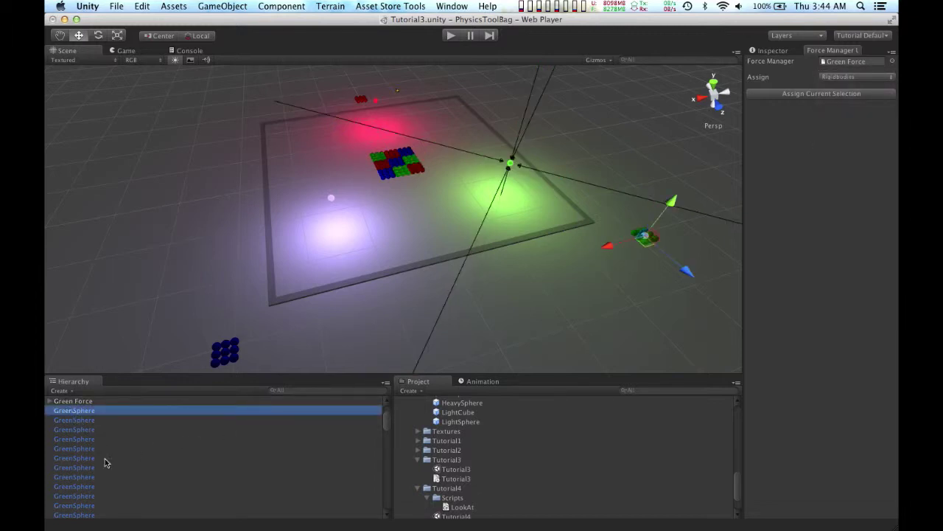
pyautogui.scroll(-1, 104, 462)
pyautogui.scroll(-3, 104, 462)
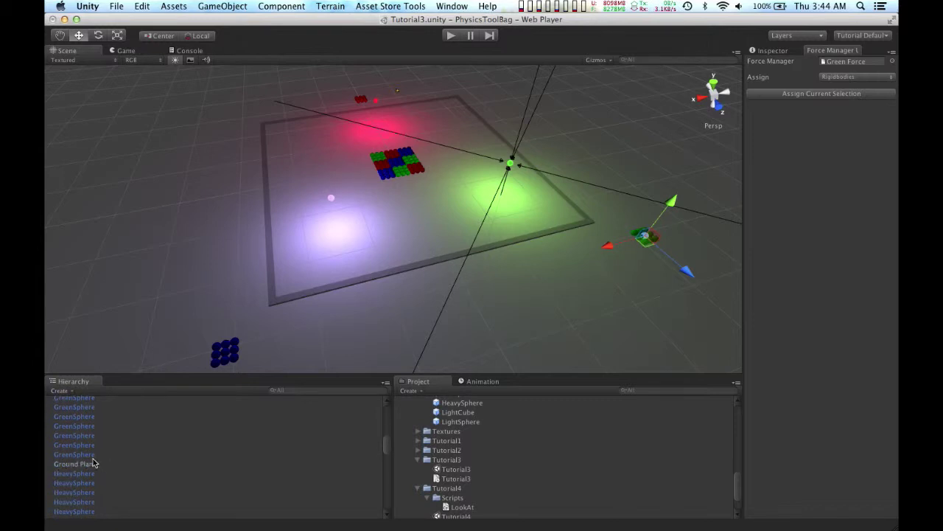
pyautogui.keyDown('shift'); pyautogui.click(83, 456); pyautogui.keyUp('shift')
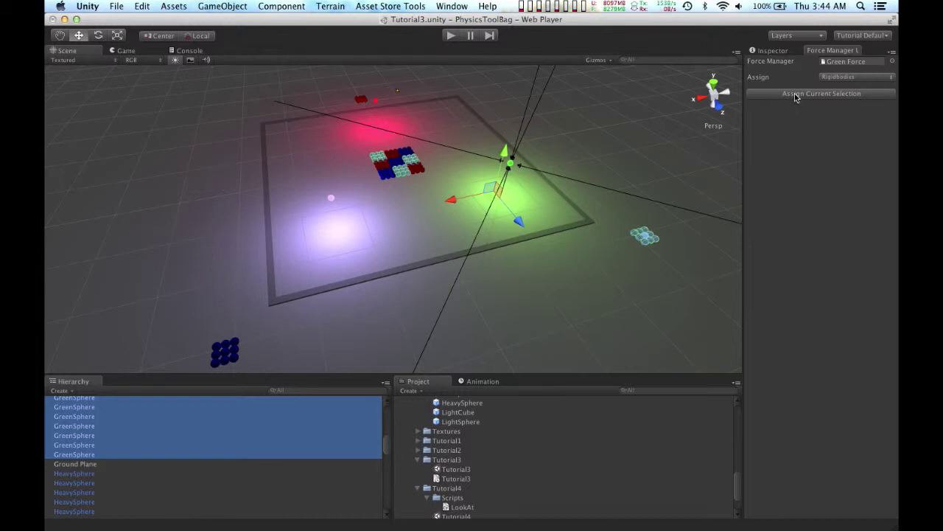
pyautogui.click(795, 94)
pyautogui.scroll(3, 214, 439)
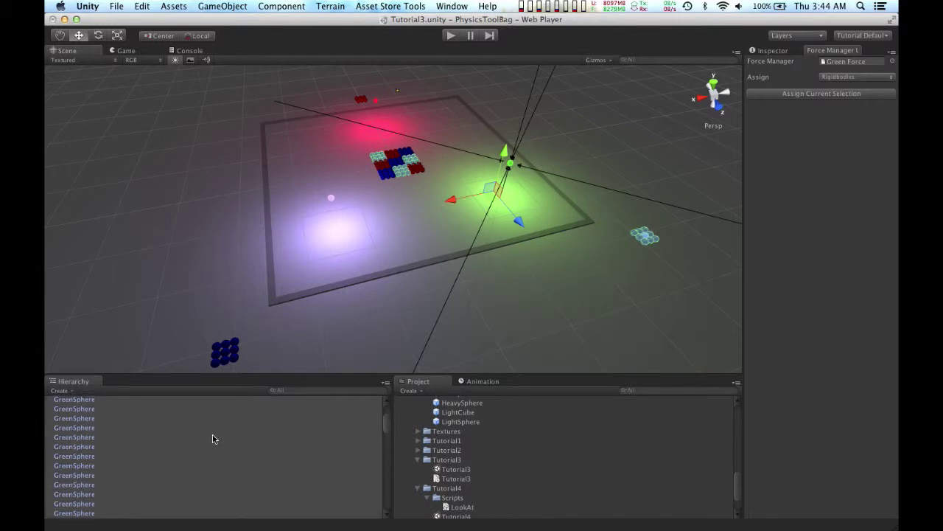
pyautogui.scroll(2, 212, 438)
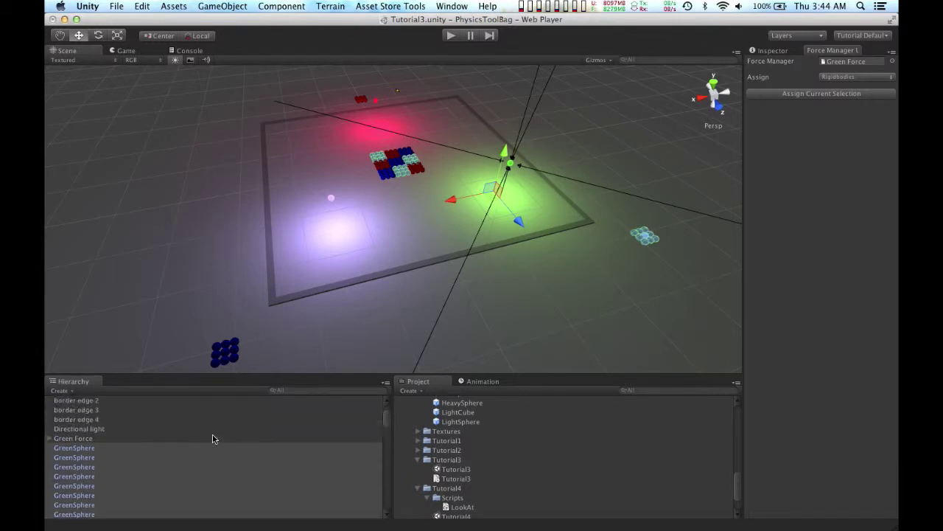
# Step: Review Green Force's Rigid Bodies list of 36 GreenSpheres in the Inspector, then play the scene
pyautogui.click(84, 440)
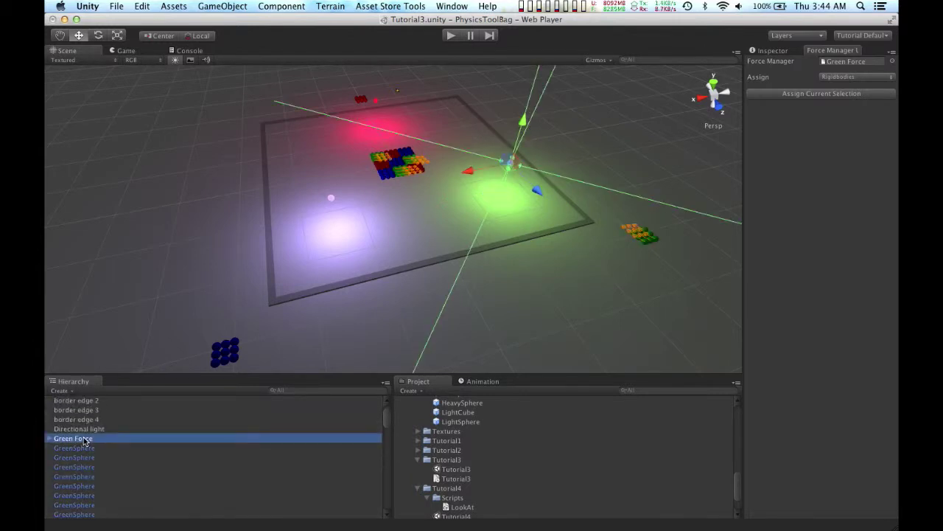
pyautogui.click(776, 52)
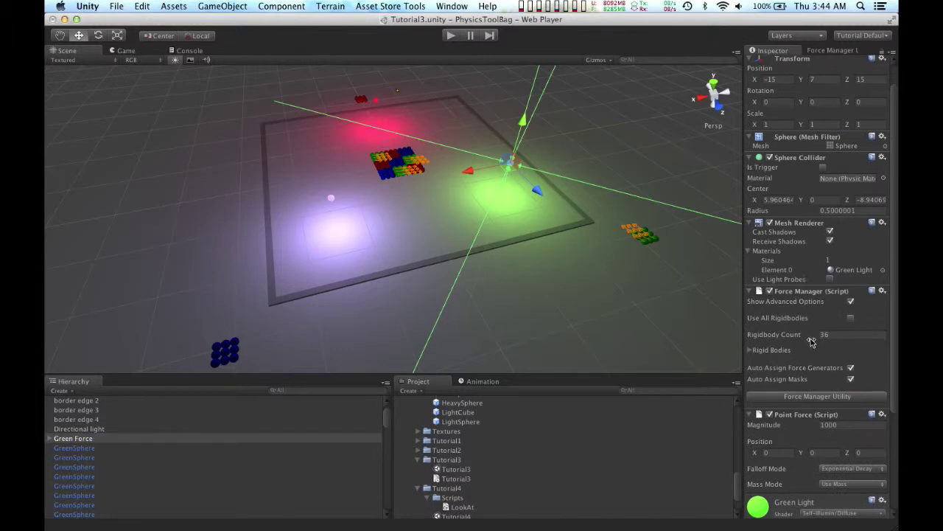
pyautogui.click(749, 352)
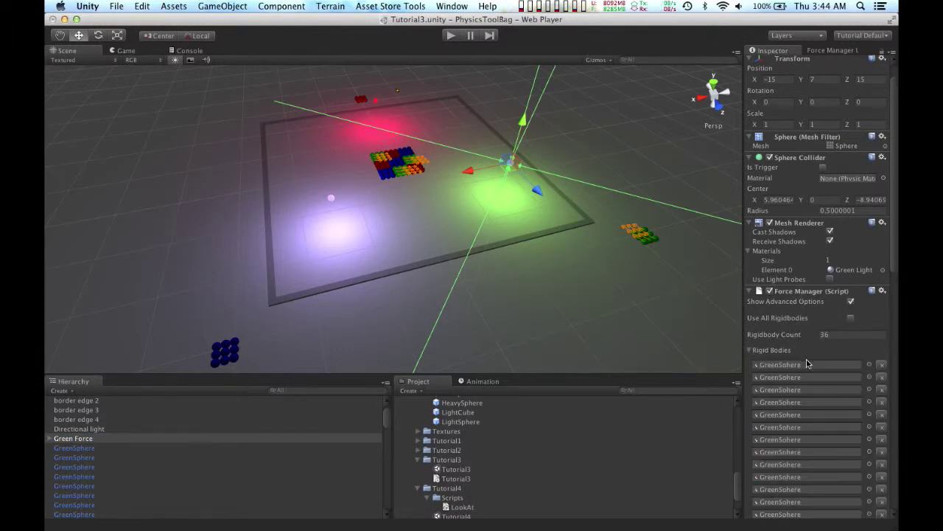
pyautogui.scroll(-8, 813, 370)
pyautogui.scroll(-4, 813, 370)
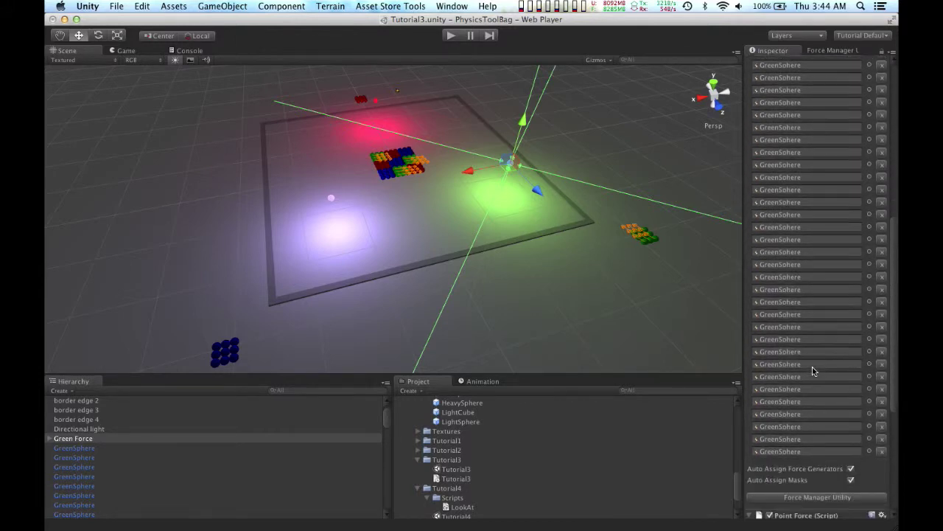
pyautogui.scroll(-3, 813, 370)
pyautogui.scroll(12, 813, 370)
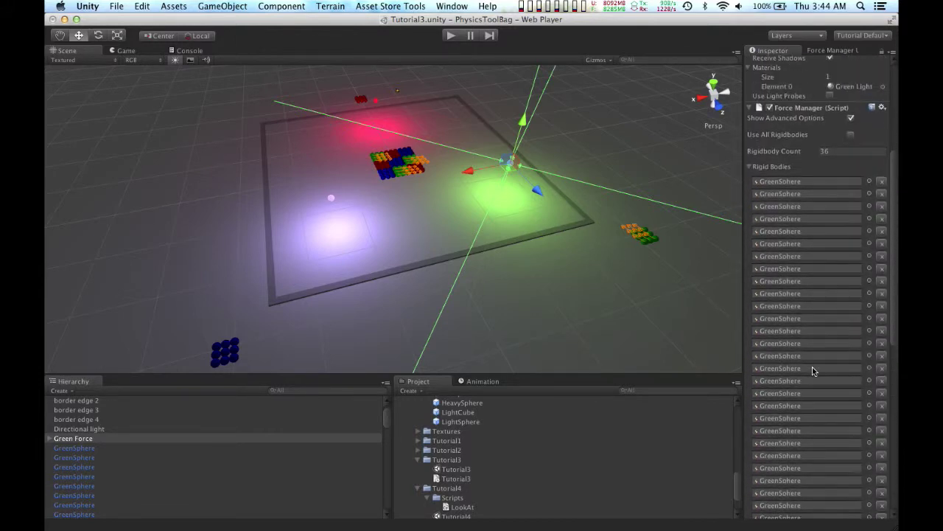
pyautogui.scroll(2, 813, 370)
pyautogui.scroll(-12, 813, 370)
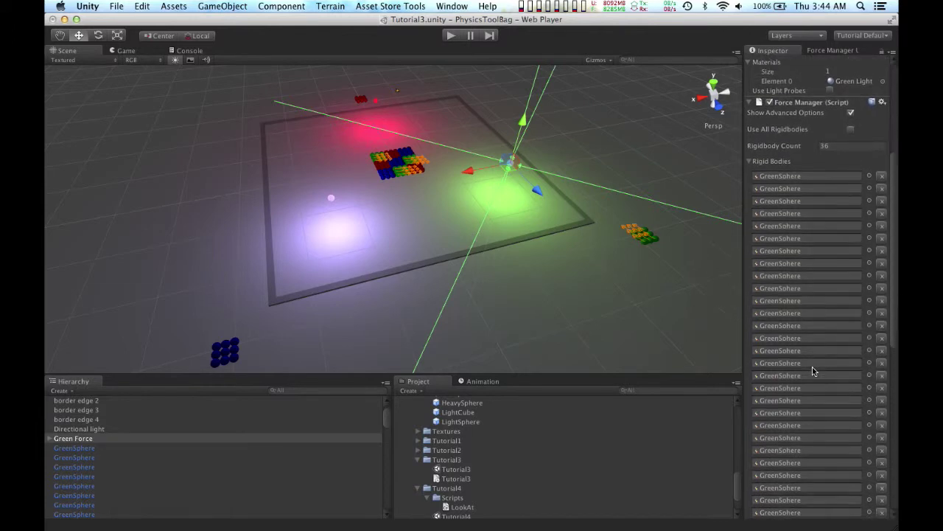
pyautogui.scroll(-2, 813, 370)
pyautogui.scroll(12, 813, 370)
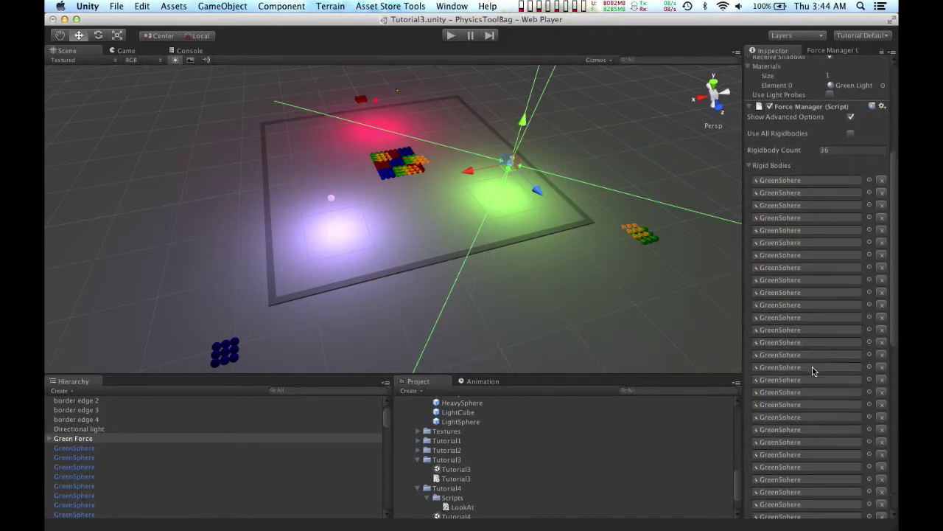
pyautogui.click(749, 251)
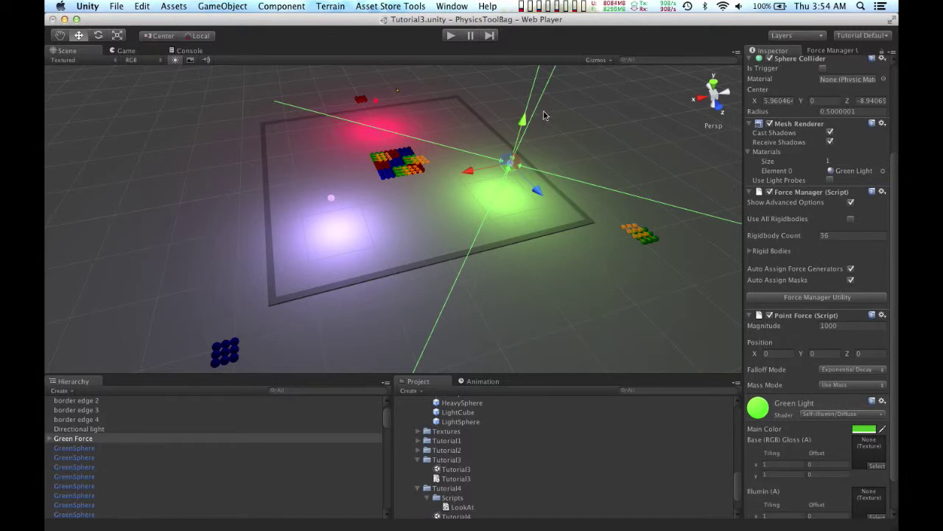
pyautogui.click(450, 36)
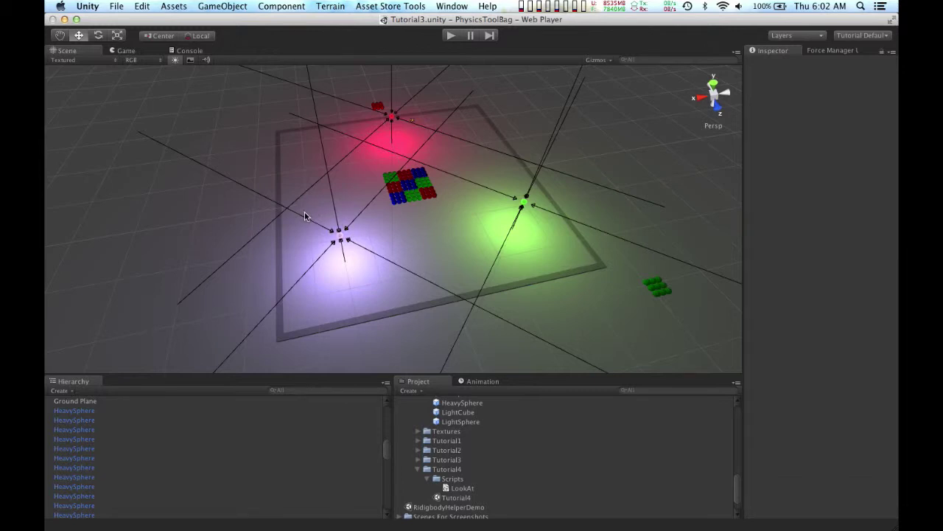
# Step: Select the purple light area and Red Force, then the Ground Plane with scale 50
pyautogui.moveTo(304, 213); pyautogui.dragTo(370, 254)
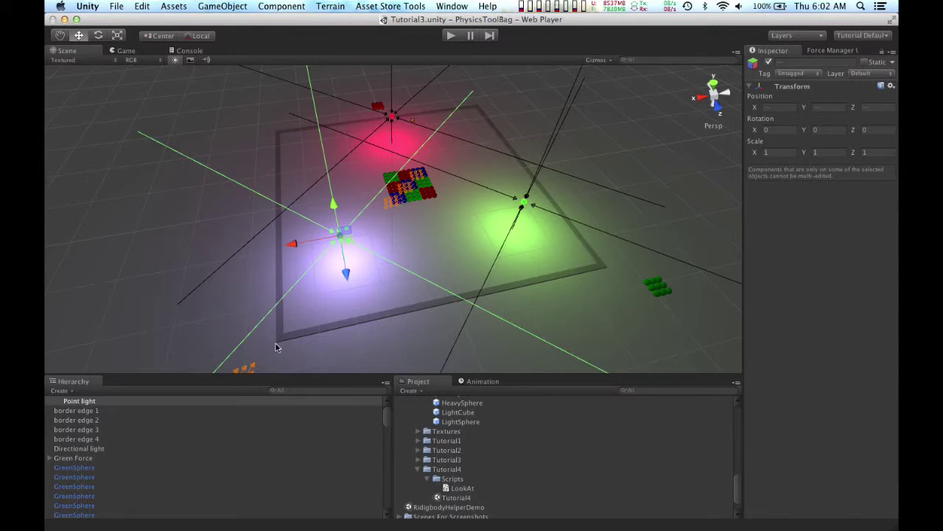
pyautogui.click(376, 111)
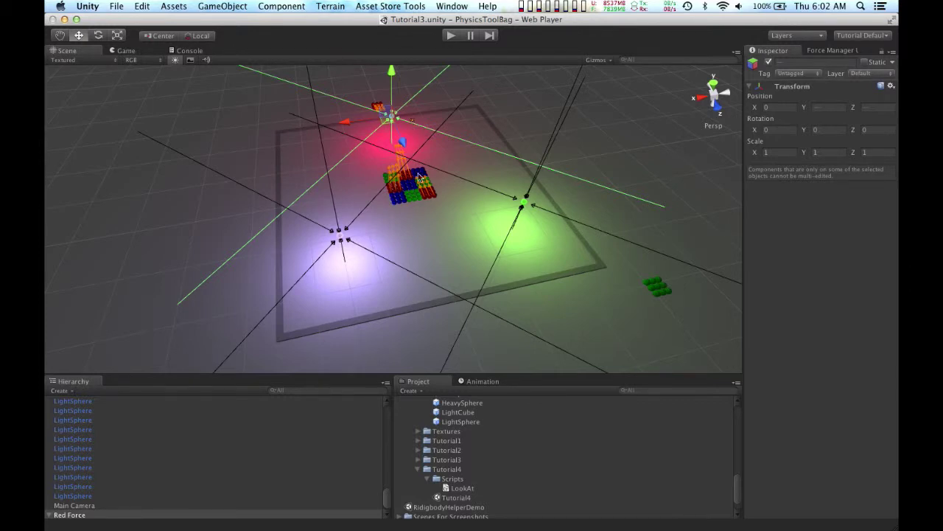
pyautogui.click(643, 107)
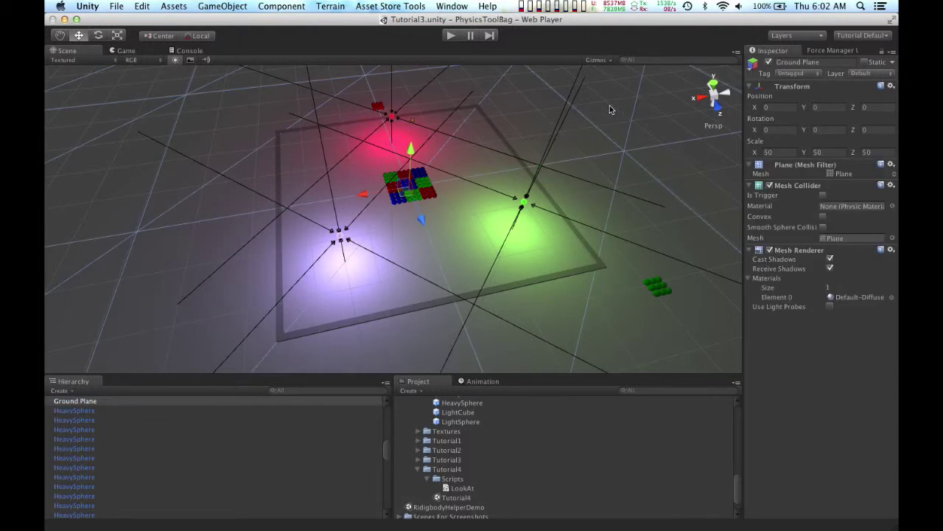
pyautogui.click(451, 36)
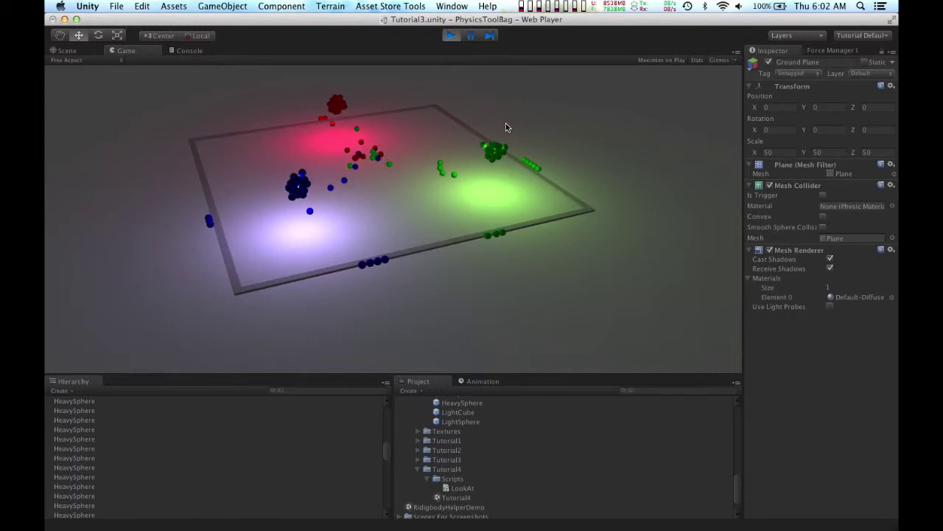
pyautogui.click(451, 35)
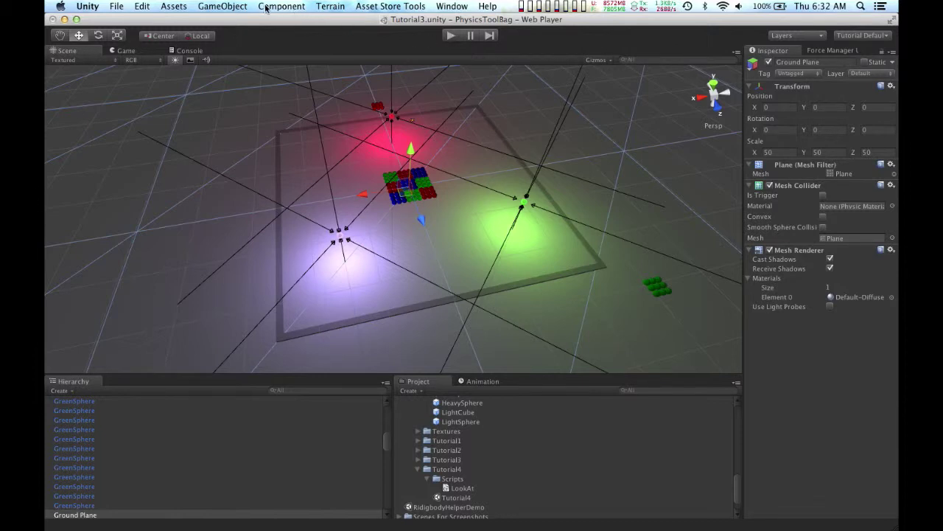
# Step: Create an empty GameObject and add a Cubic Force Mask from Physics Tool Bag > Force Masks
pyautogui.click(227, 9)
pyautogui.click(239, 22)
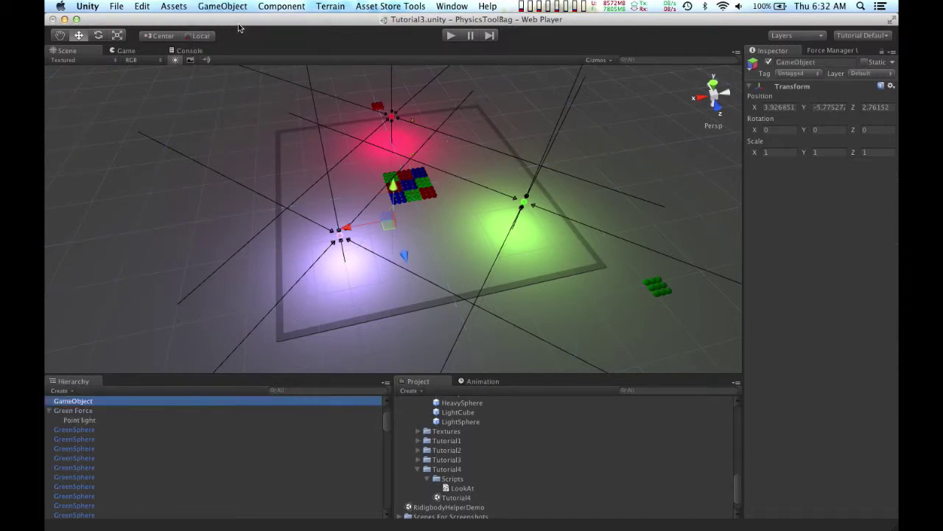
pyautogui.click(284, 7)
pyautogui.moveTo(298, 104)
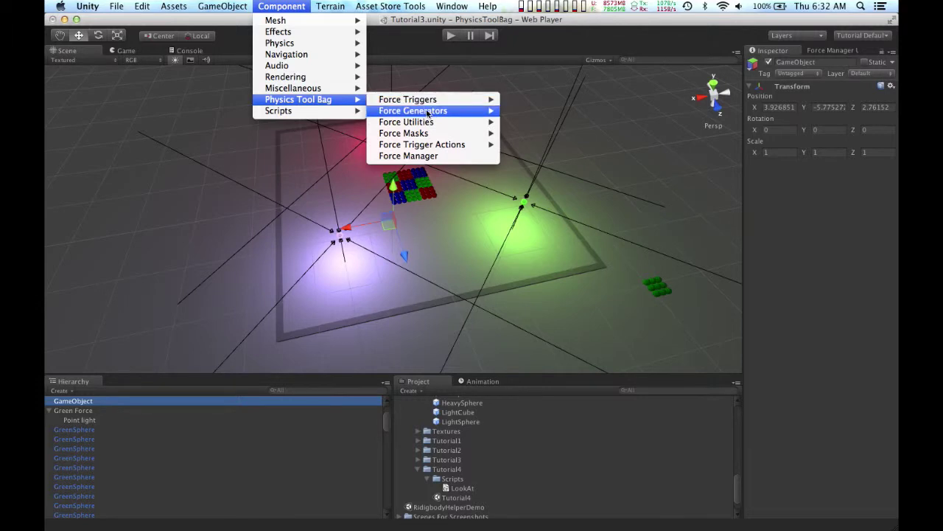
pyautogui.moveTo(428, 133)
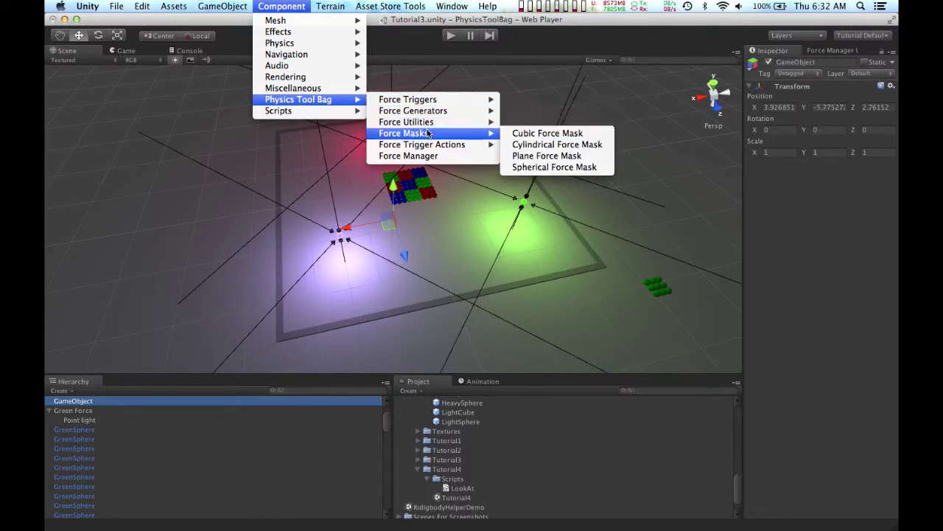
pyautogui.click(531, 134)
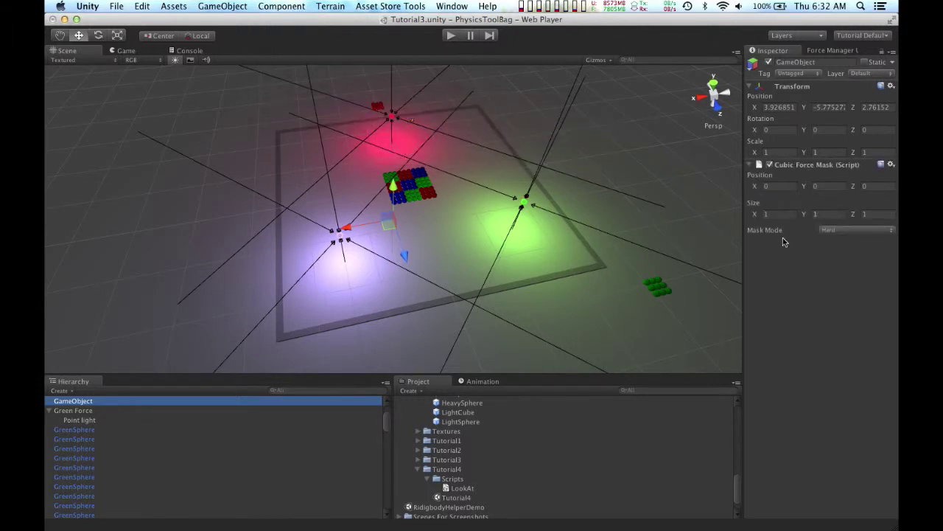
# Step: Set the Cubic Force Mask size to 50, correcting Z from 60 to 50
pyautogui.click(780, 214)
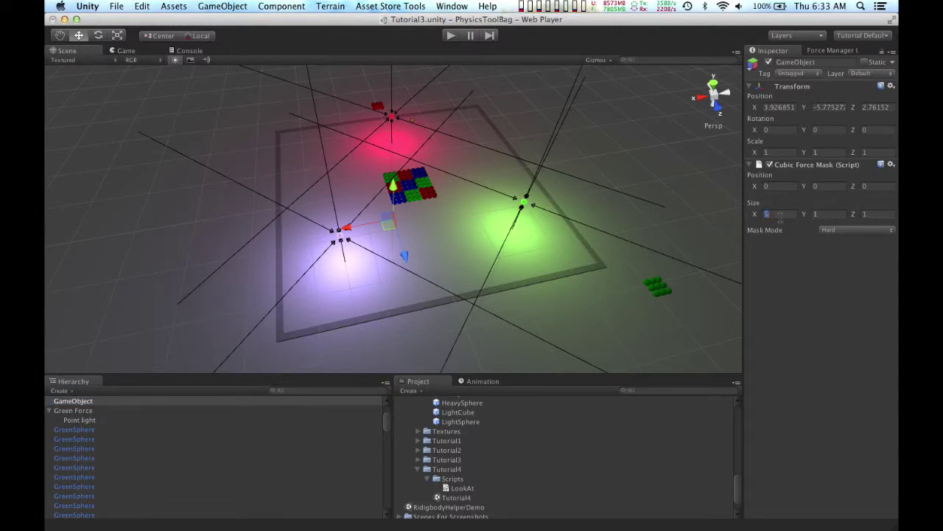
pyautogui.write('50')
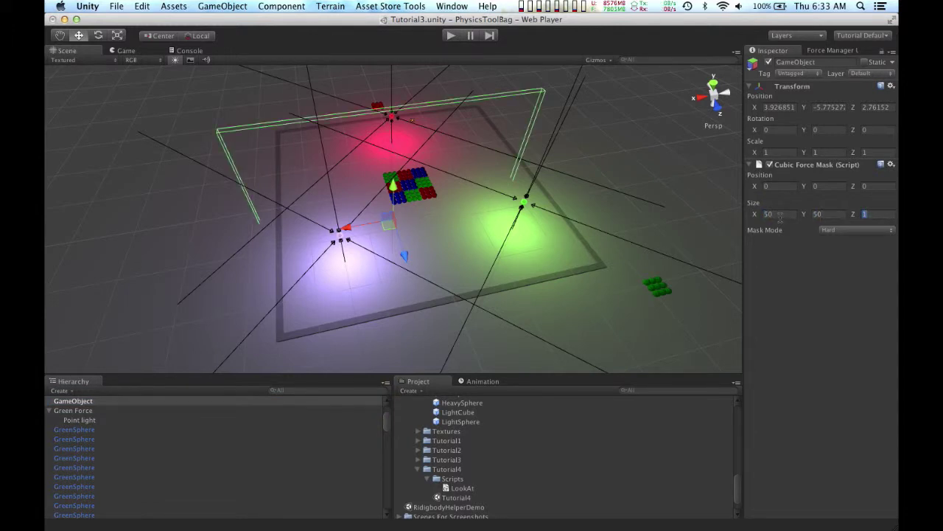
pyautogui.write('60')
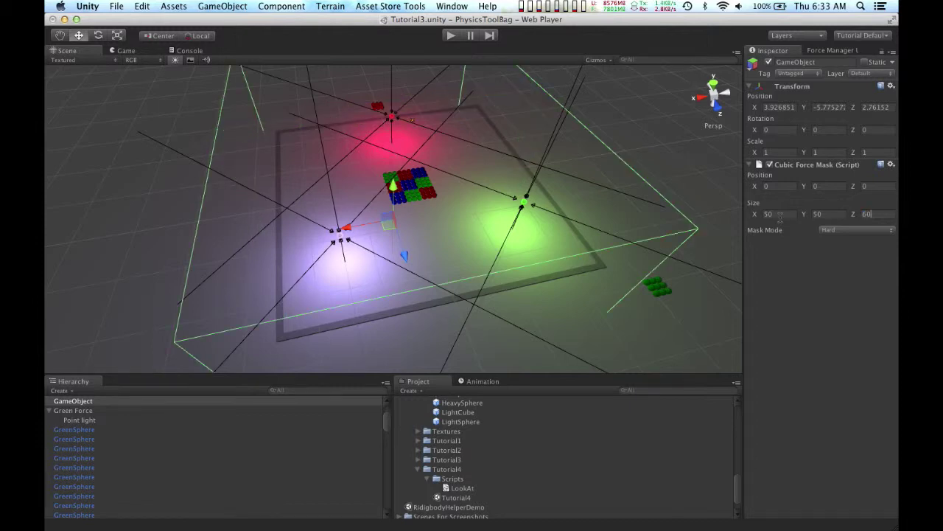
pyautogui.press('BackSpace')
pyautogui.press('BackSpace')
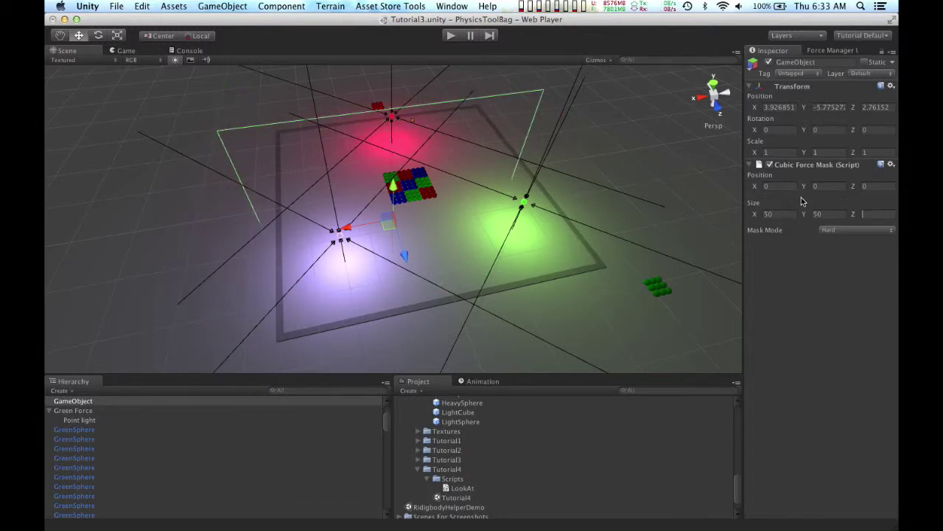
pyautogui.write('50')
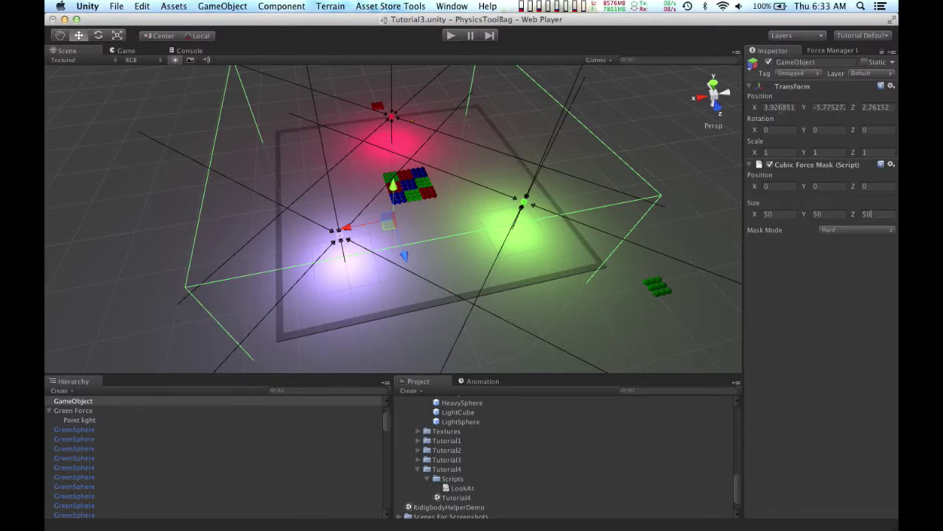
# Step: Move the mask object's Transform position to 0, 0, 0
pyautogui.click(778, 107)
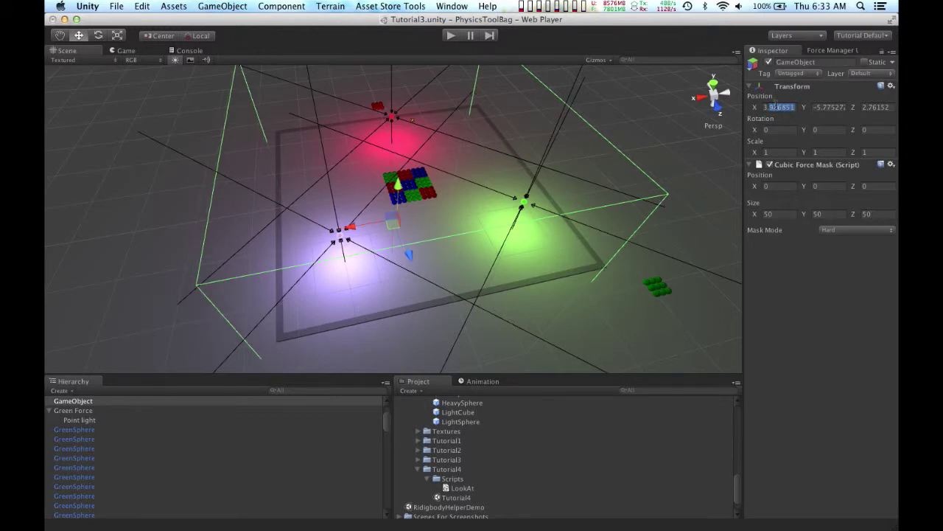
pyautogui.press('BackSpace')
pyautogui.write('0')
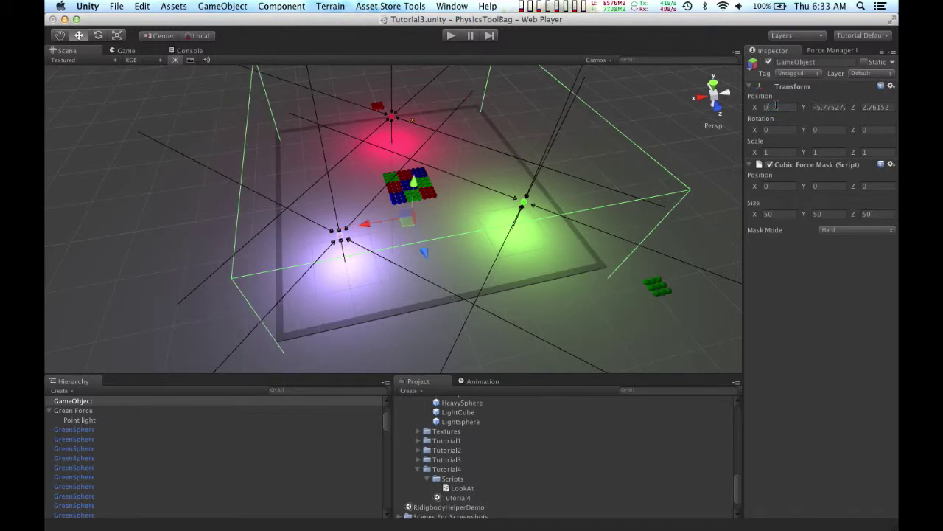
pyautogui.press('Tab')
pyautogui.write('0')
pyautogui.press('Tab')
pyautogui.write('0')
pyautogui.press('Tab')
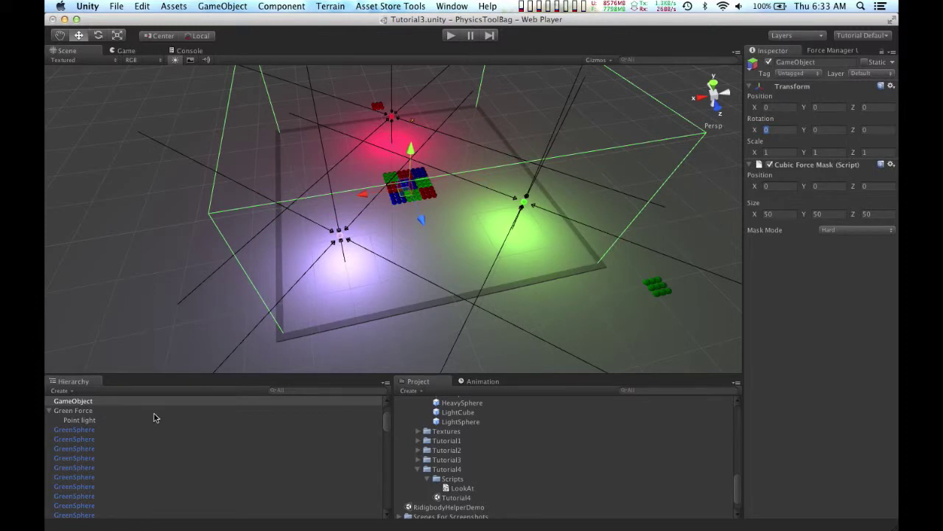
pyautogui.click(74, 411)
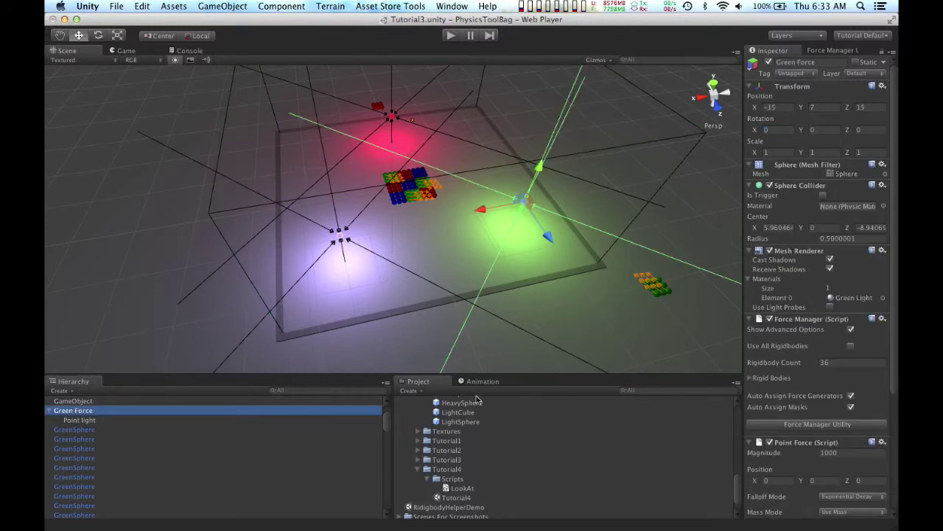
# Step: Disable Auto Assign Masks on Green Force, give it one GameObject force mask, then play-test
pyautogui.scroll(-1, 814, 382)
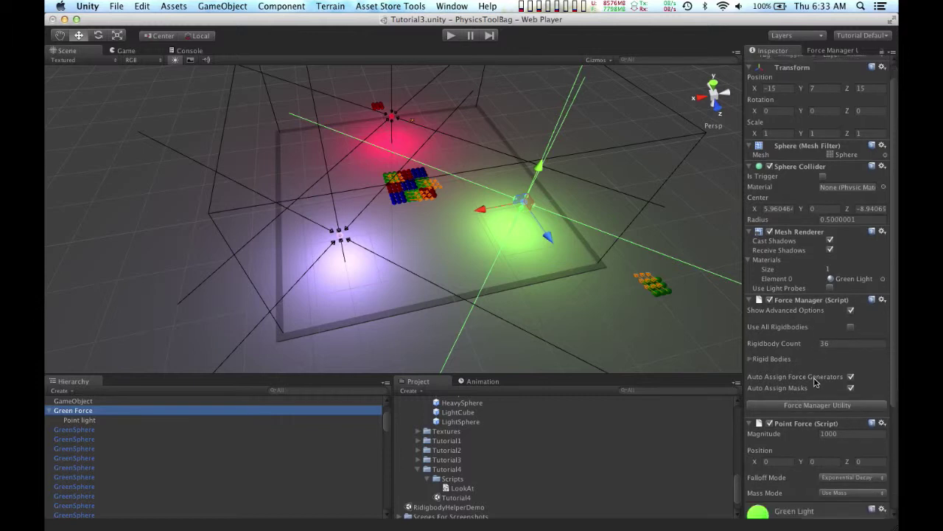
pyautogui.scroll(-5, 814, 382)
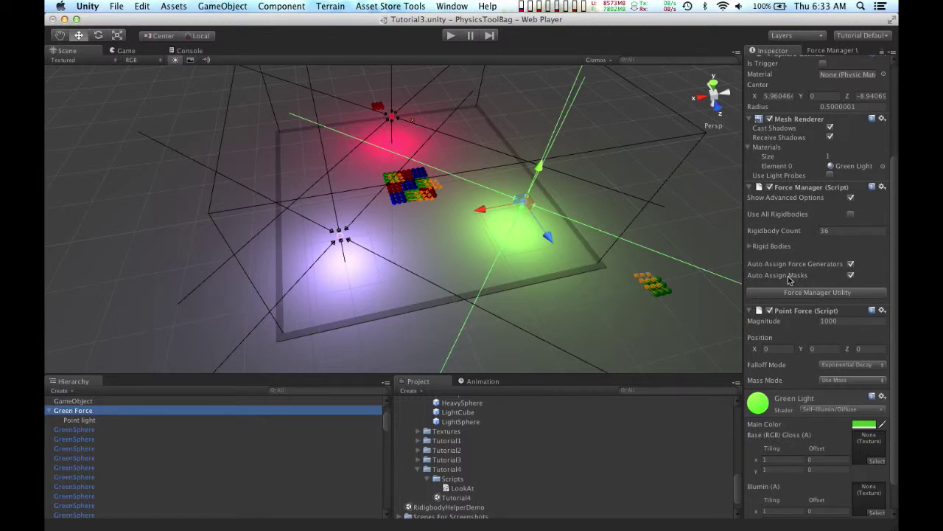
pyautogui.click(852, 276)
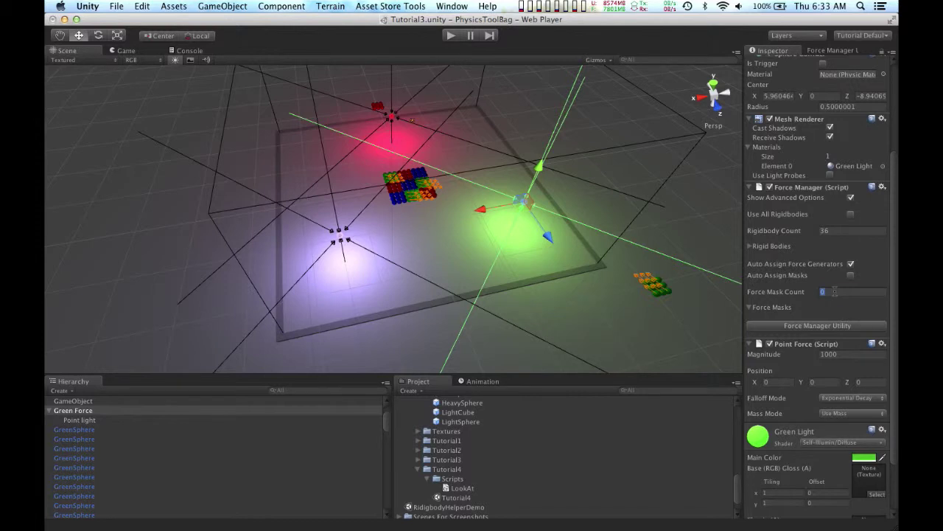
pyautogui.write('1')
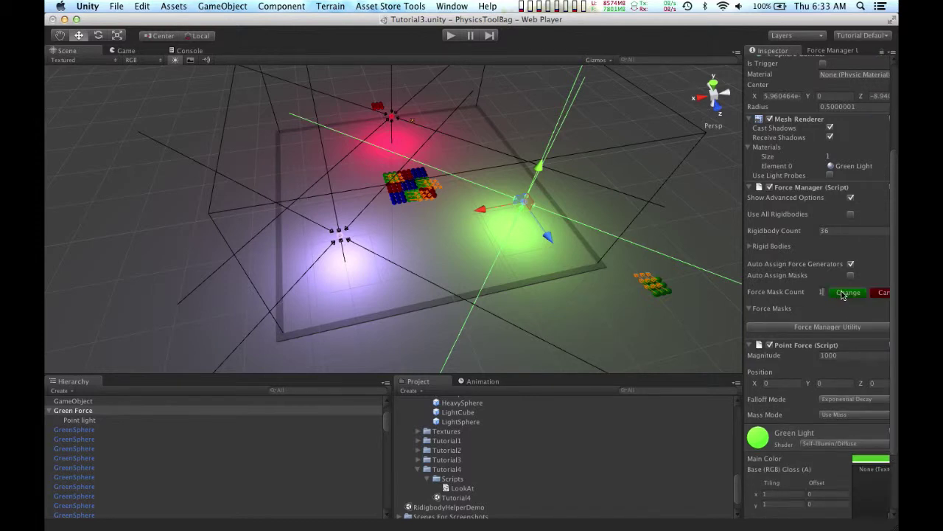
pyautogui.click(844, 293)
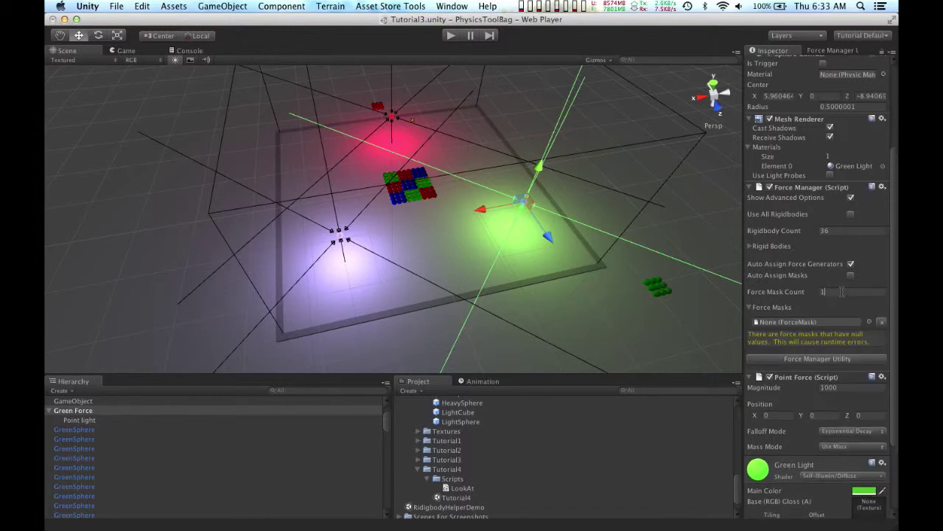
pyautogui.click(870, 325)
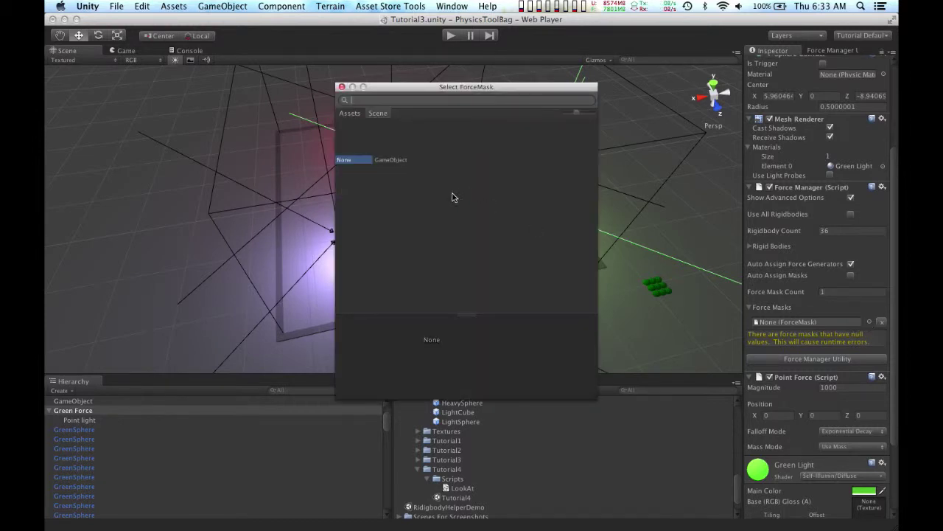
pyautogui.doubleClick(389, 160)
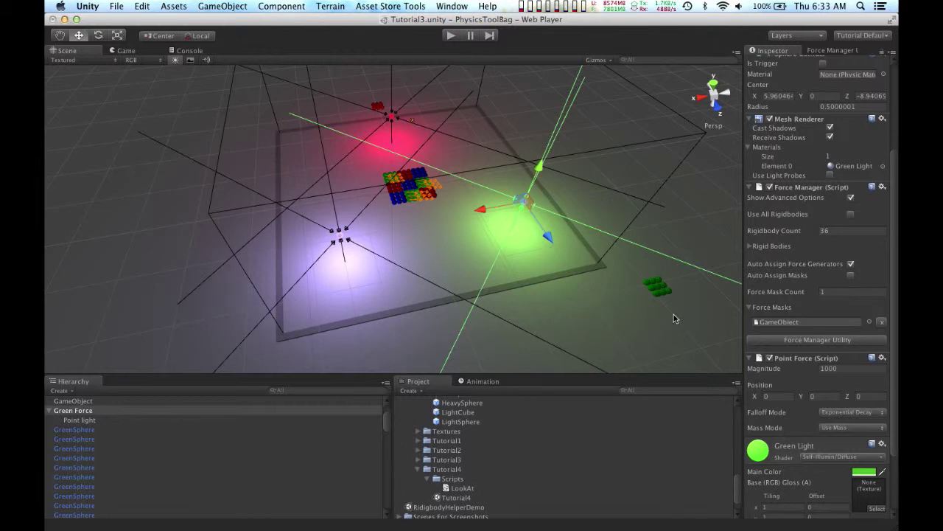
pyautogui.click(451, 35)
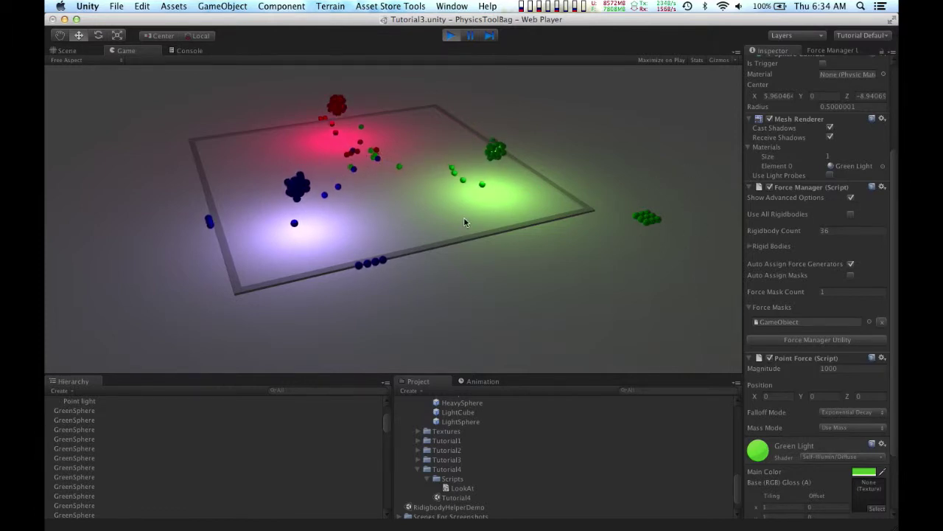
pyautogui.click(451, 36)
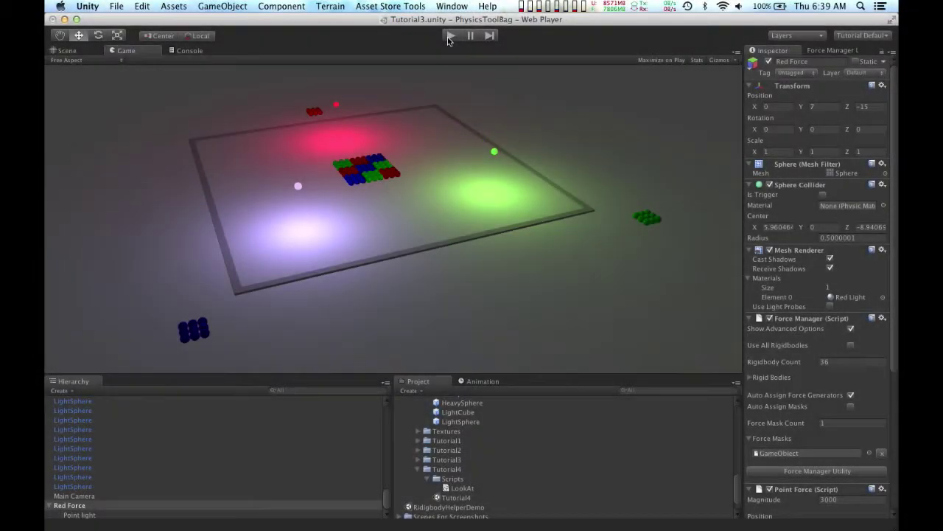
pyautogui.click(451, 35)
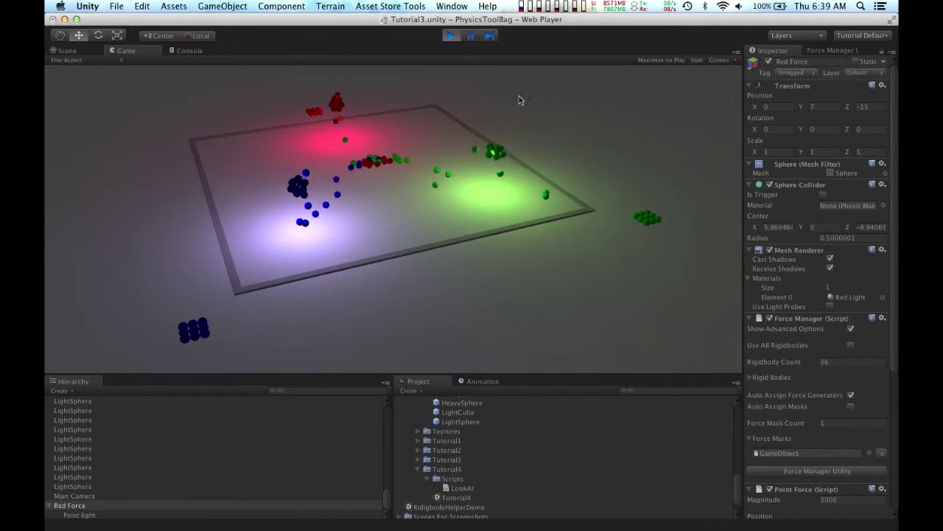
pyautogui.click(67, 51)
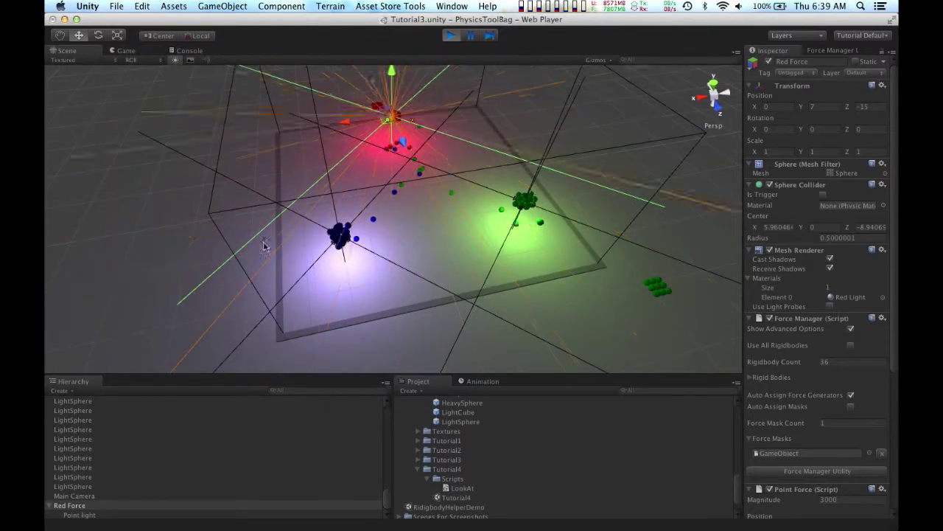
pyautogui.scroll(15, 107, 423)
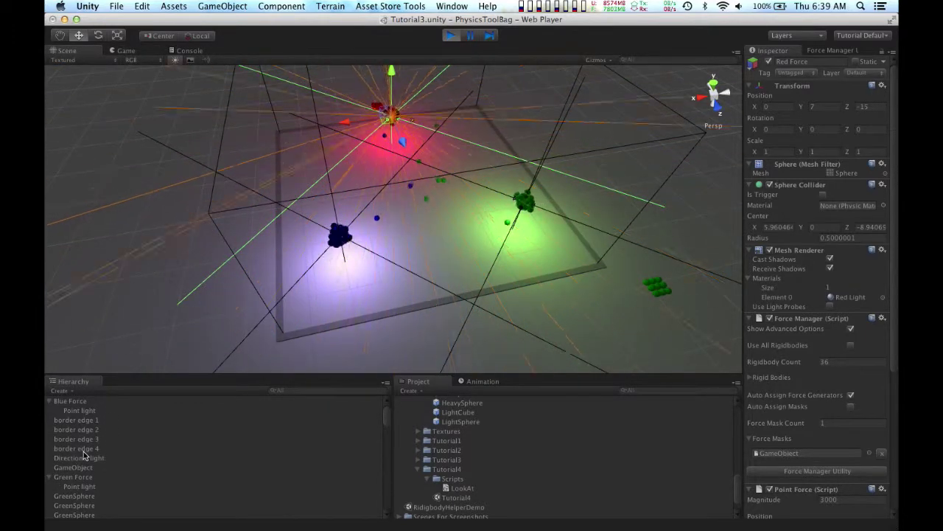
pyautogui.click(81, 467)
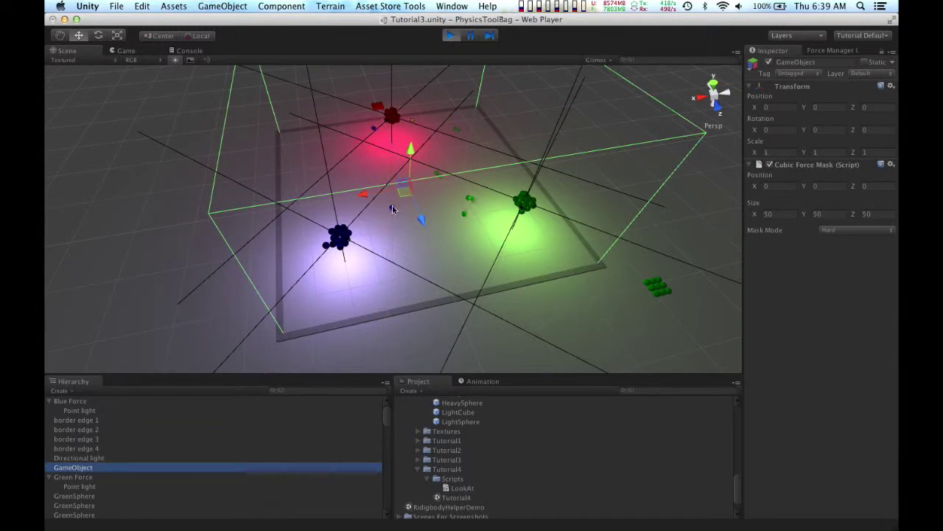
pyautogui.scroll(-5, 406, 198)
pyautogui.keyDown('alt'); pyautogui.moveTo(406, 197); pyautogui.dragTo(541, 198); pyautogui.keyUp('alt')
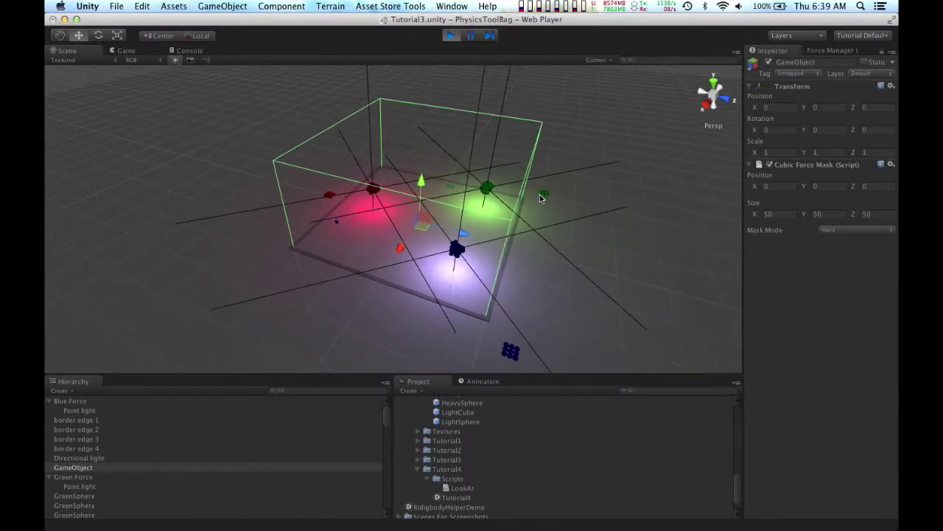
pyautogui.scroll(5, 540, 198)
pyautogui.moveTo(481, 234)
pyautogui.mouseDown()
pyautogui.moveTo(678, 287)
pyautogui.moveTo(413, 213)
pyautogui.moveTo(489, 220)
pyautogui.mouseUp()
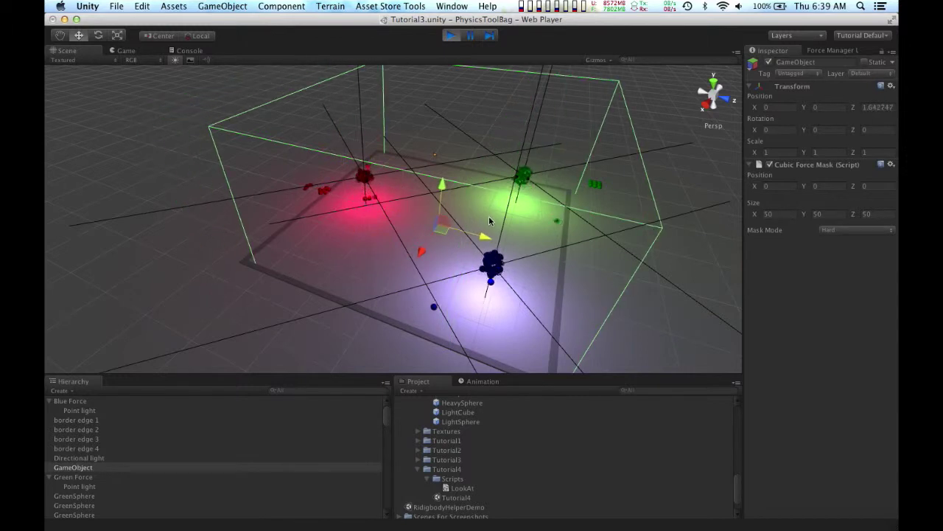
pyautogui.click(878, 107)
pyautogui.write('0')
pyautogui.press('Return')
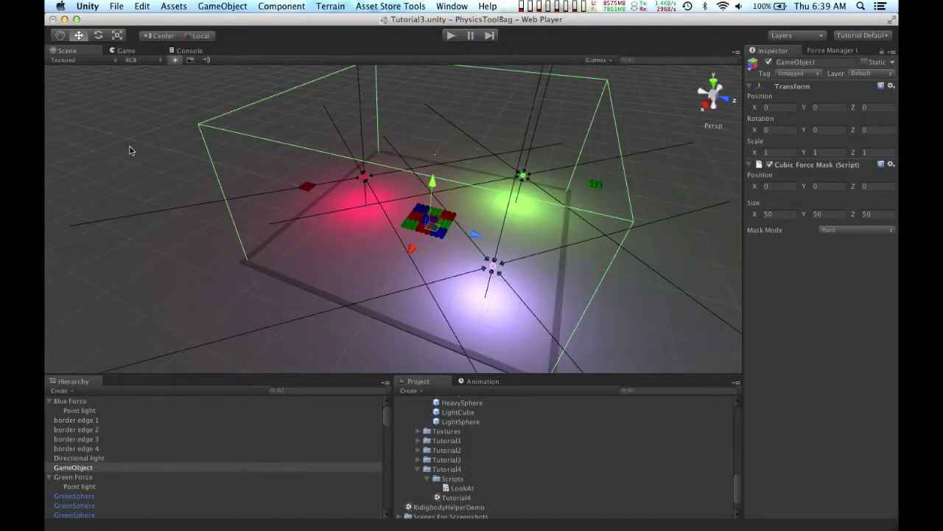
pyautogui.click(66, 477)
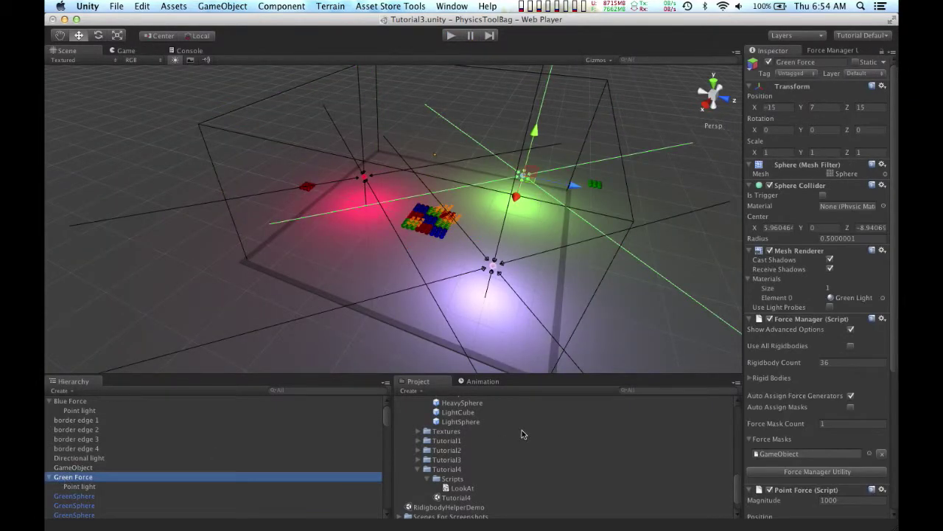
# Step: Turn off Auto Assign Force Generators so Green Force is its manager's only generator
pyautogui.click(852, 396)
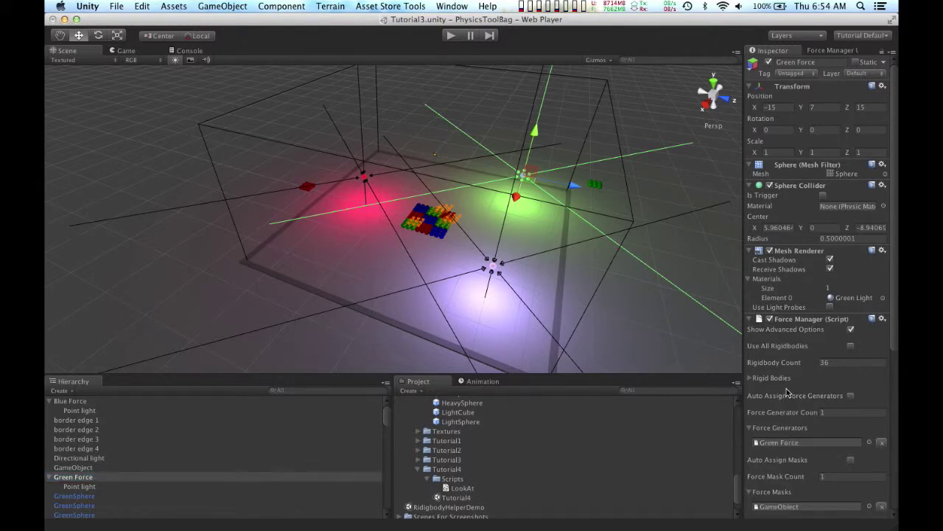
pyautogui.scroll(-3, 787, 393)
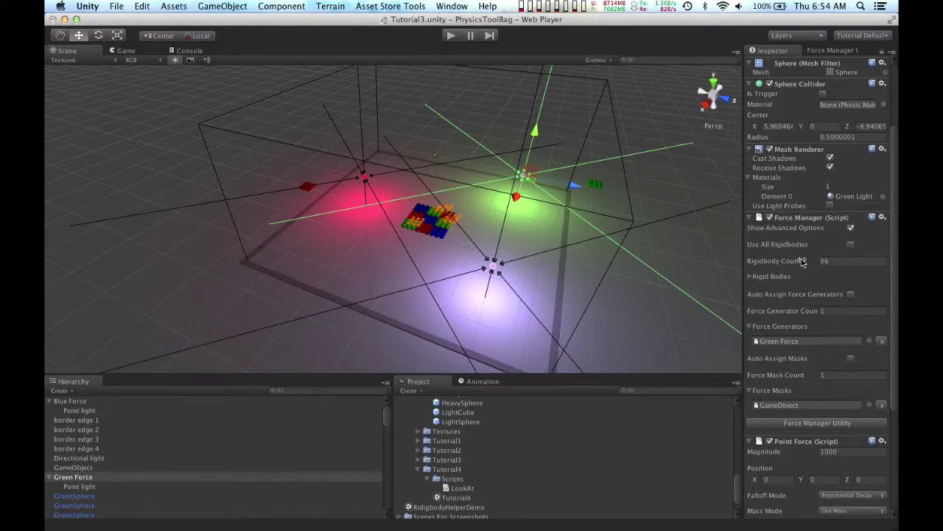
pyautogui.scroll(-1, 806, 289)
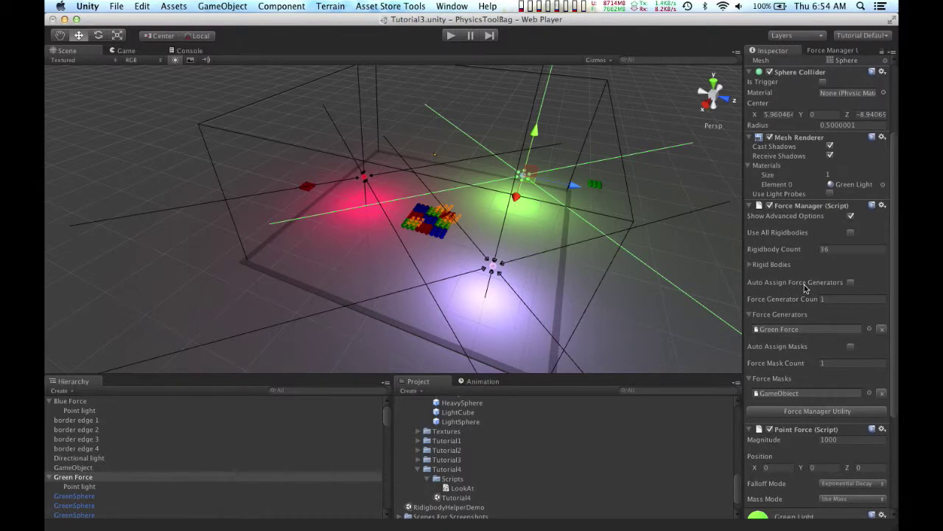